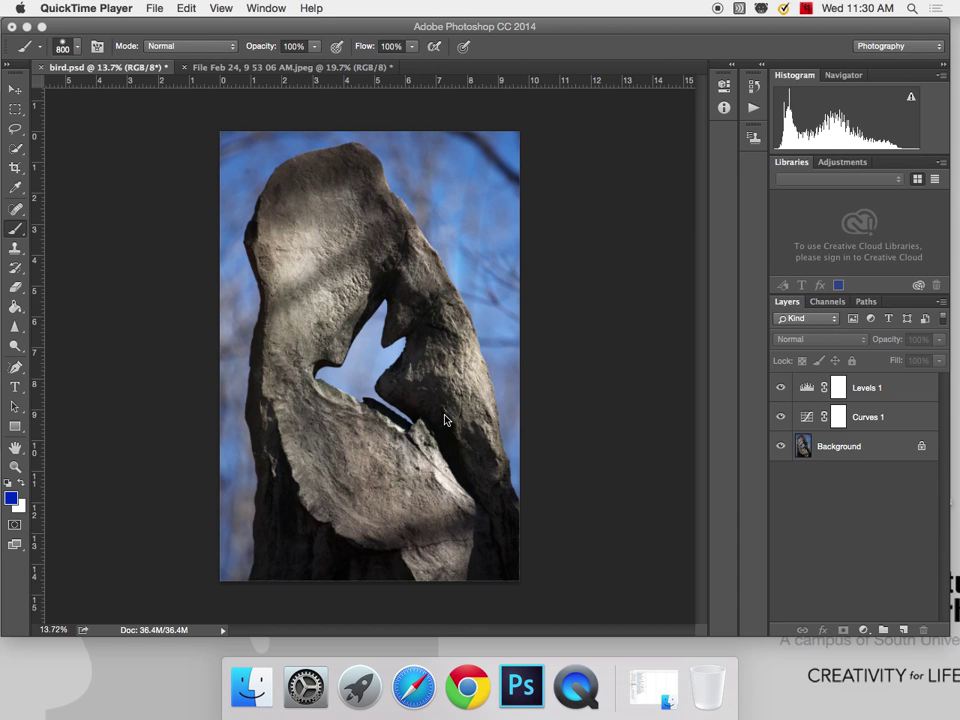
Compare the image with the Levels 1 and Curves 1 adjustments hidden and shown
click(781, 388)
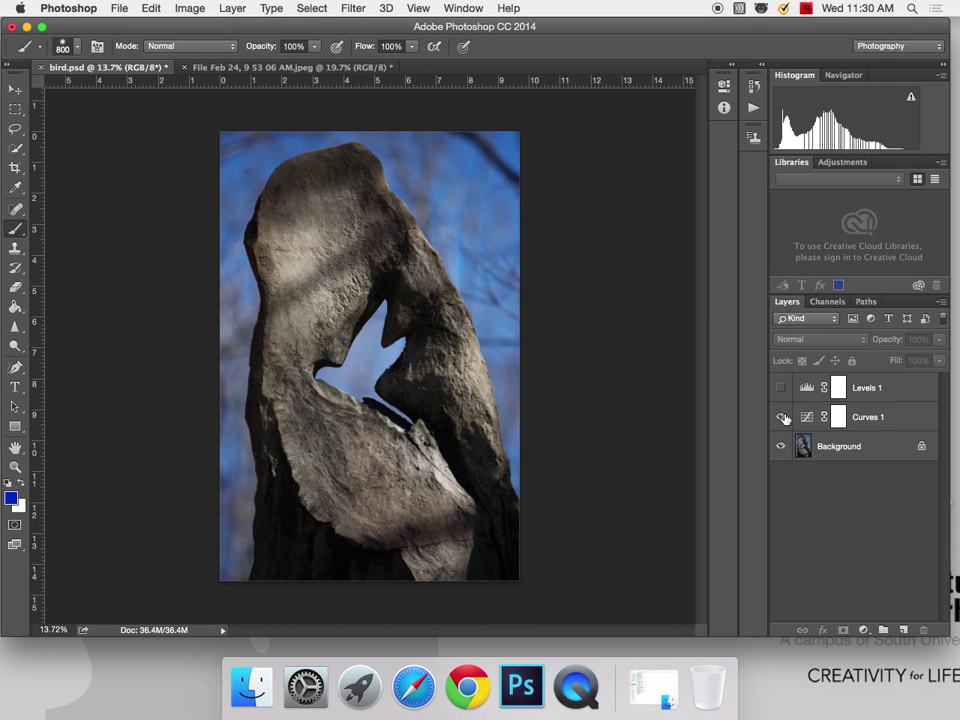
click(783, 418)
click(783, 418)
click(781, 388)
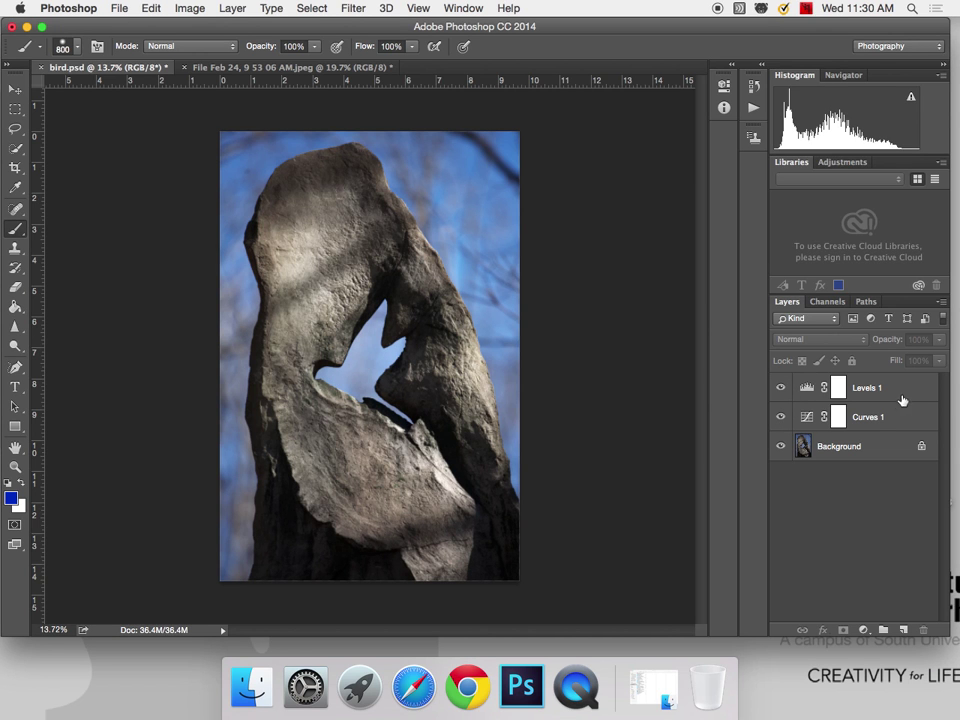
Stamp all visible layers into a new merged layer directly above the Levels 1 adjustment layer
click(890, 400)
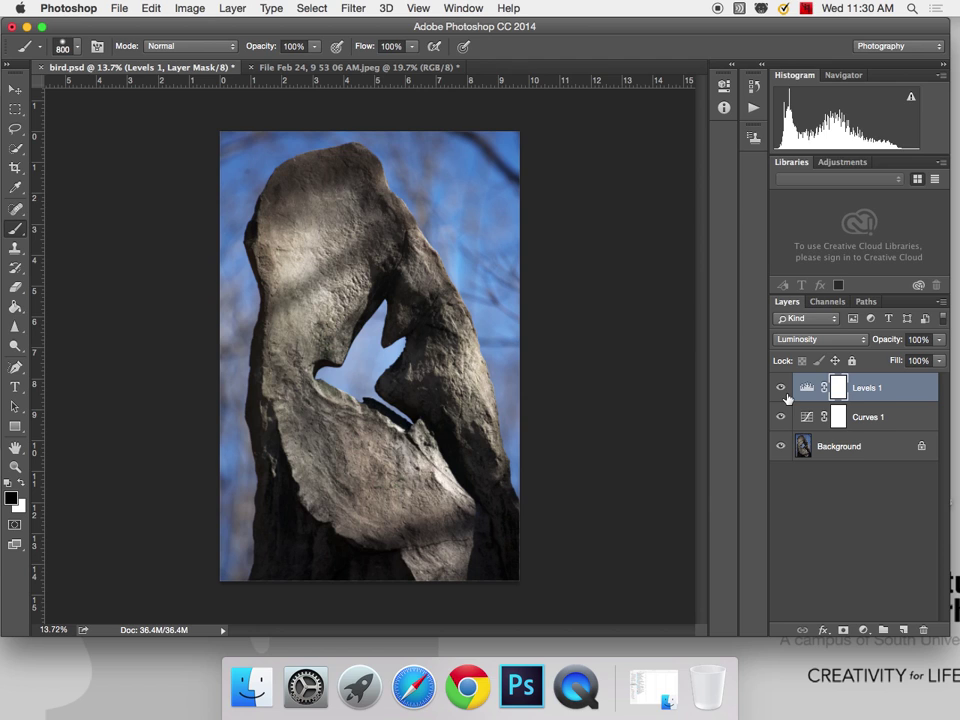
key(super+alt+shift+e)
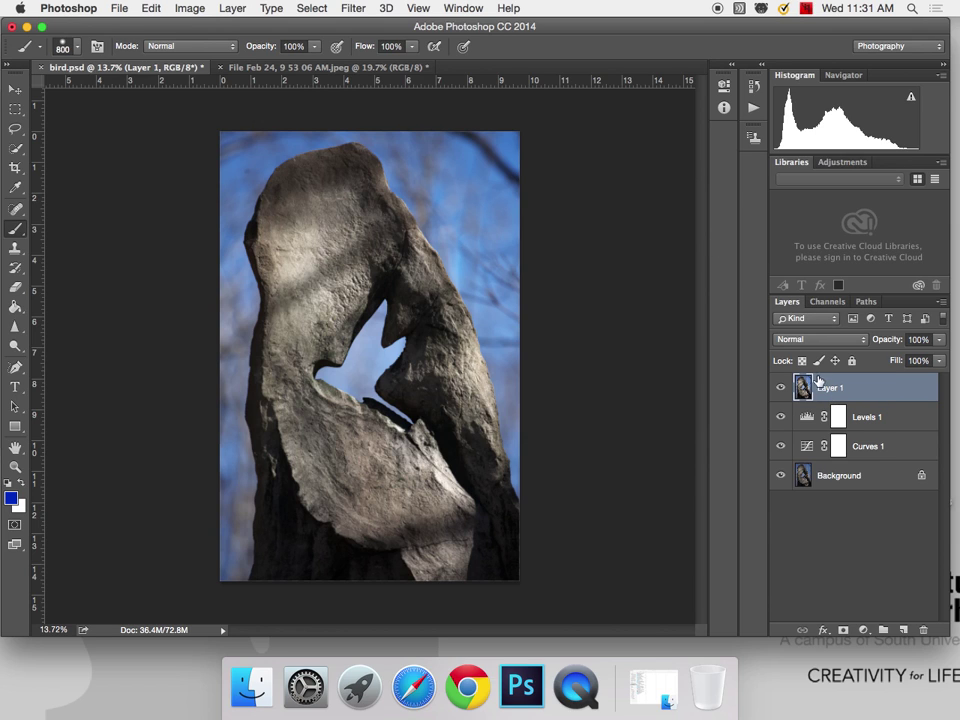
click(356, 10)
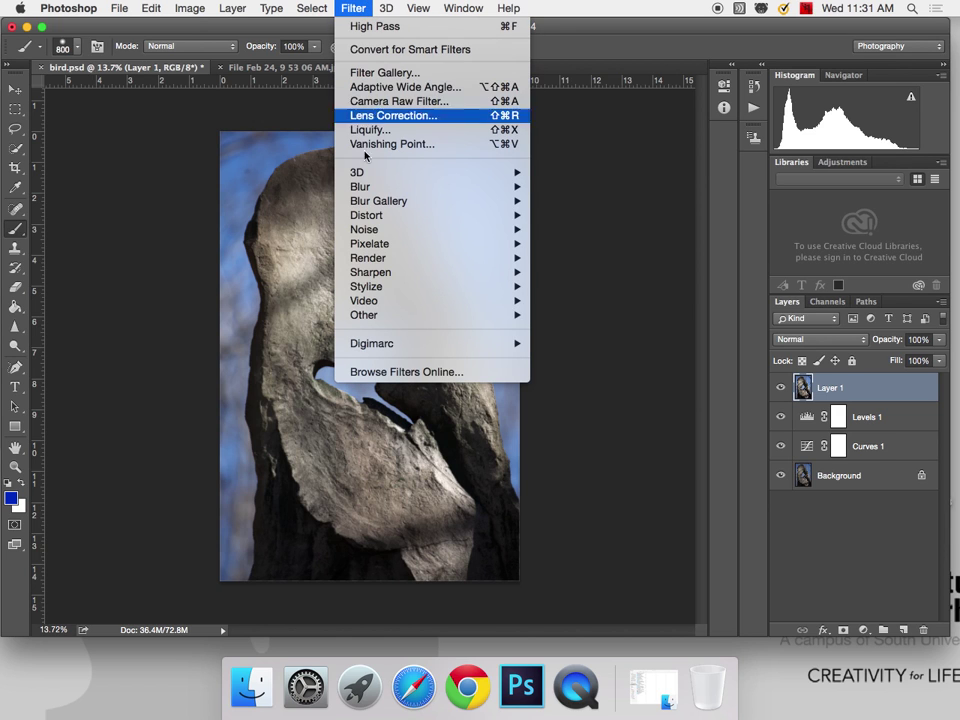
mouse_move(391, 314)
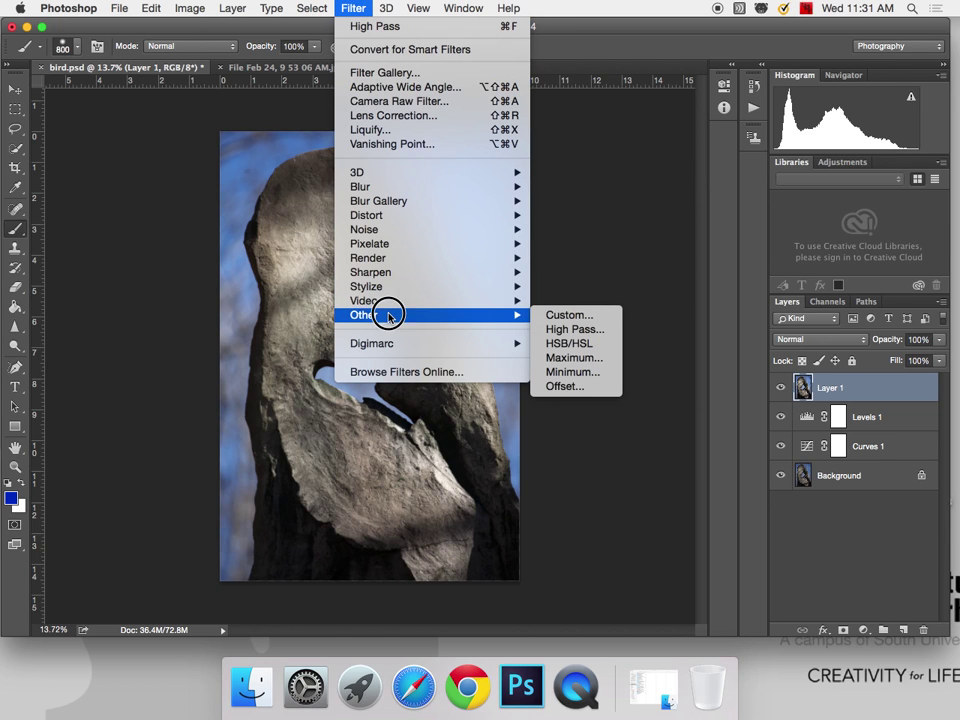
click(561, 329)
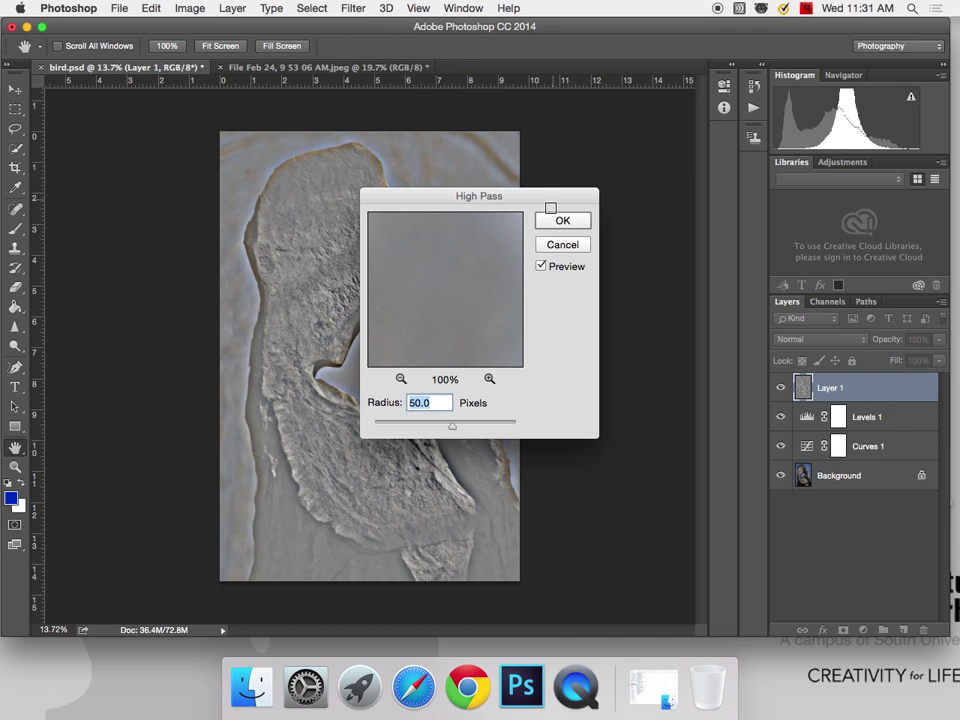
click(562, 245)
Apply a High Pass filter with a radius of 50 pixels to the merged Layer 1
click(353, 8)
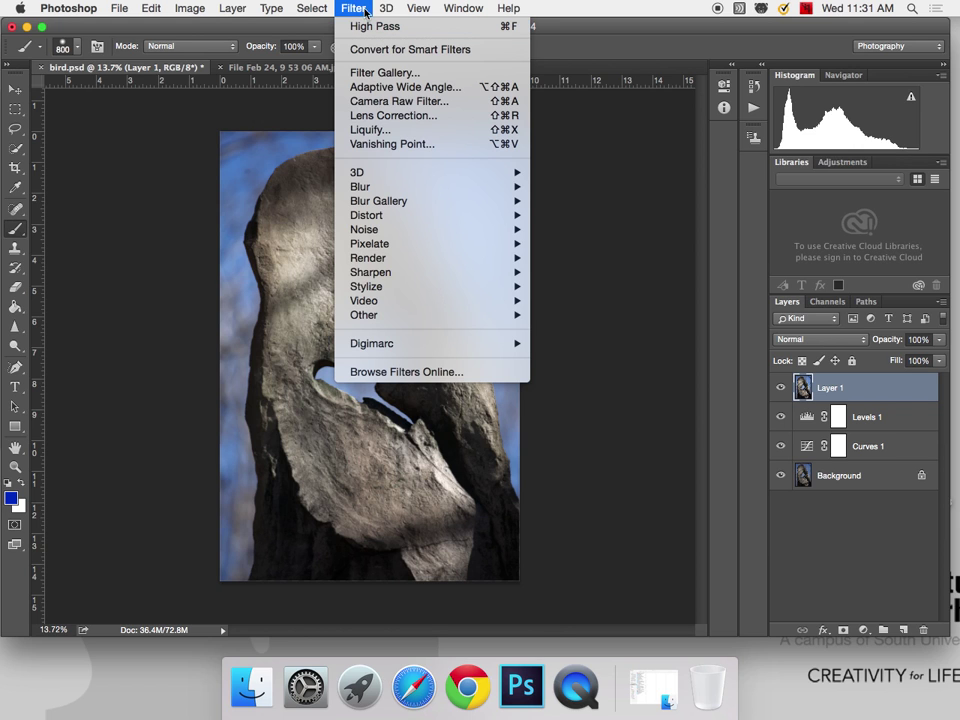
mouse_move(382, 320)
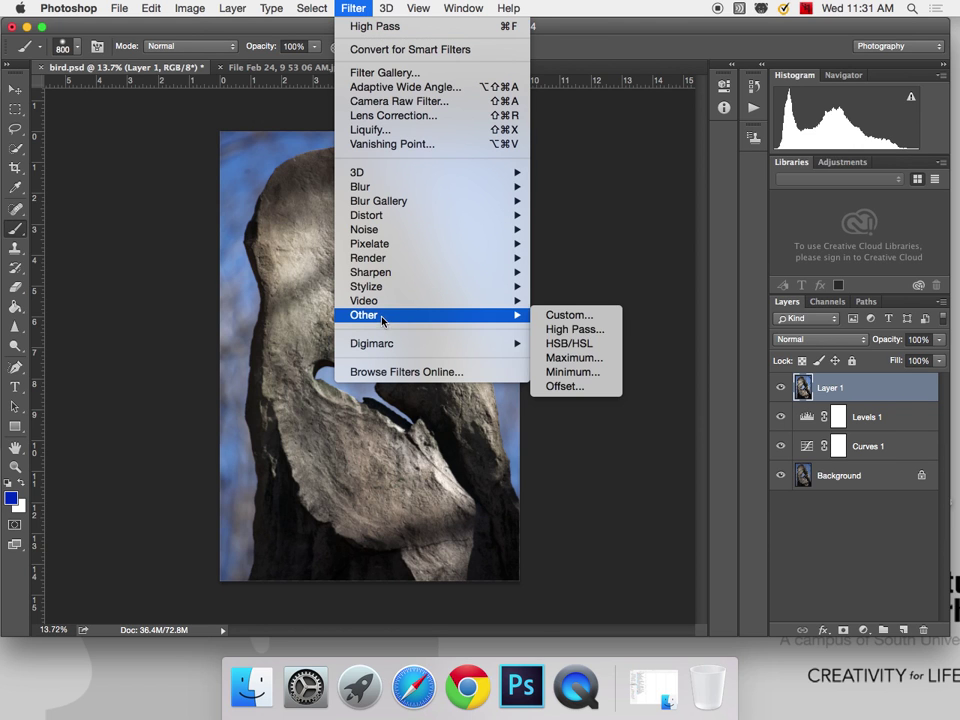
click(575, 329)
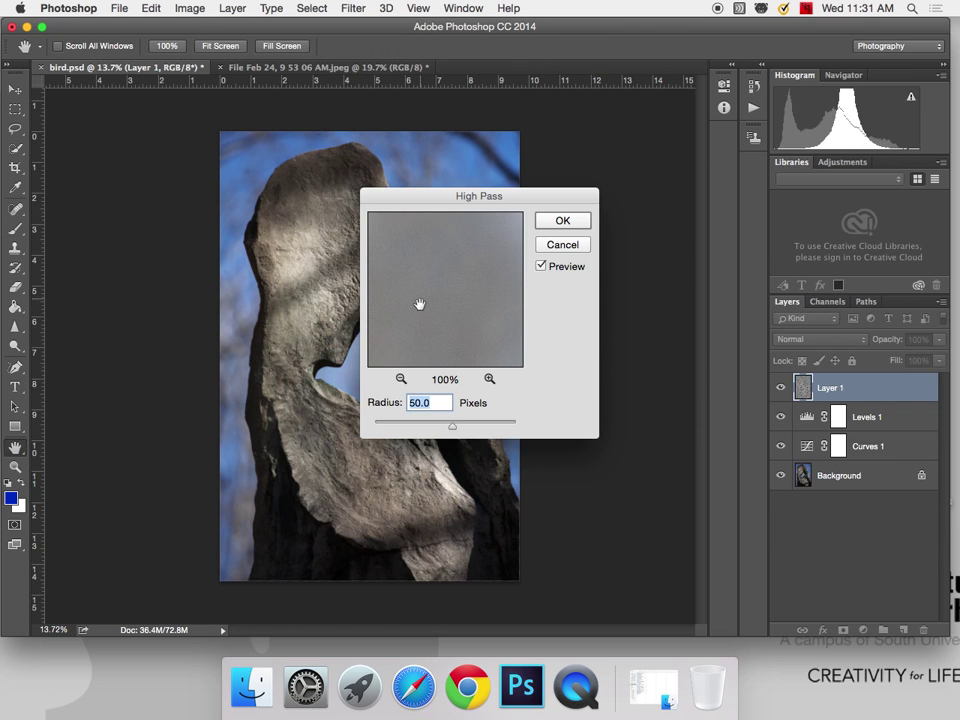
drag(455, 196, 631, 157)
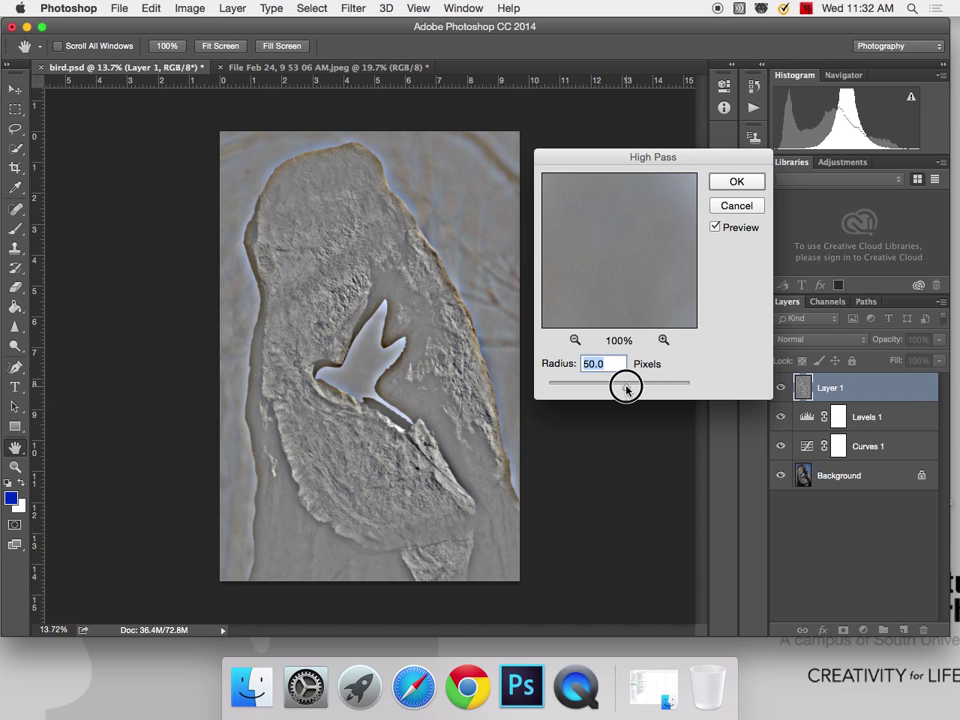
drag(625, 389, 576, 392)
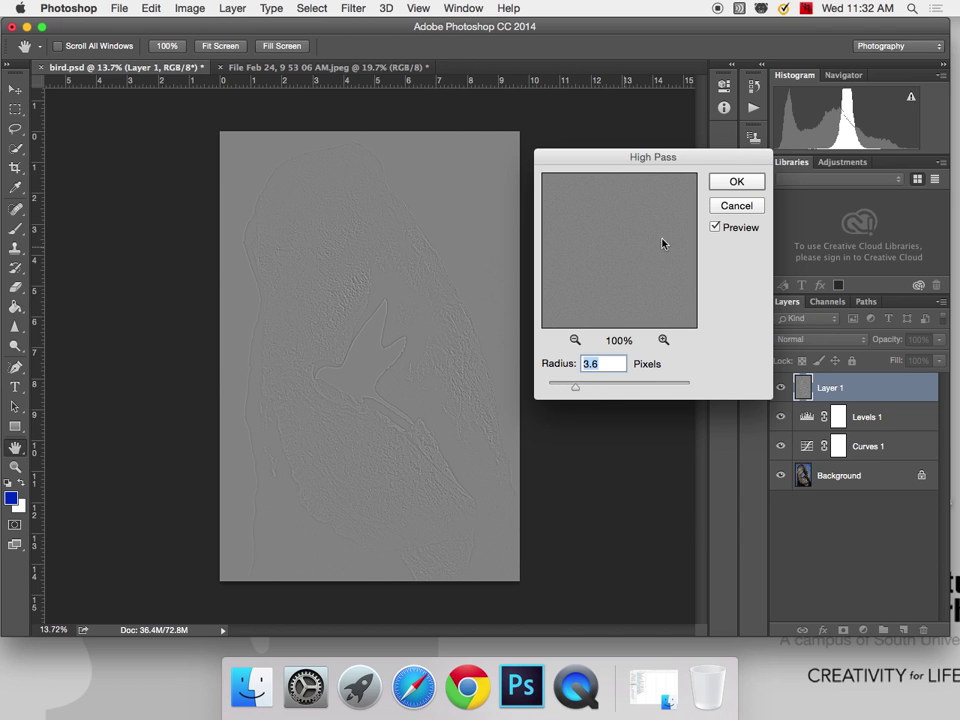
click(606, 358)
text(10)
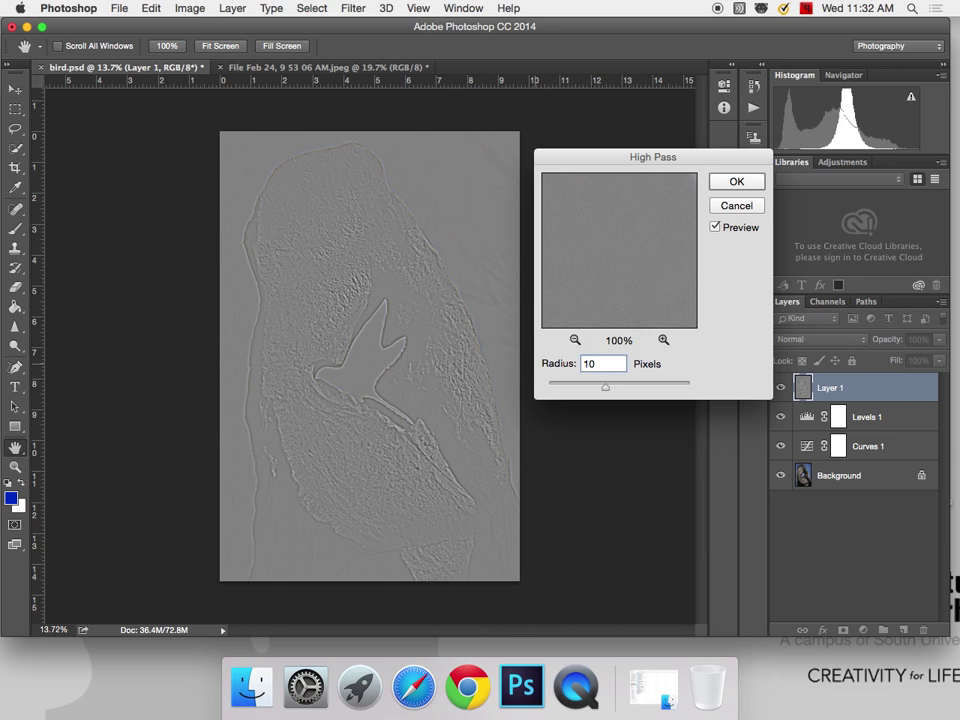
double_click(600, 363)
text(50)
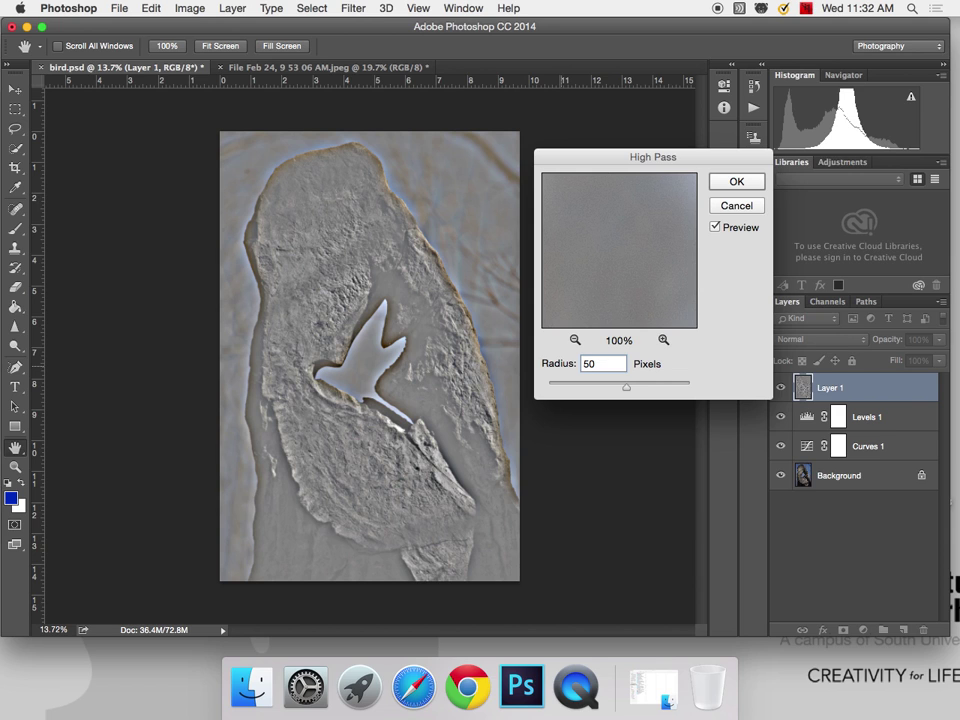
click(736, 181)
key(b)
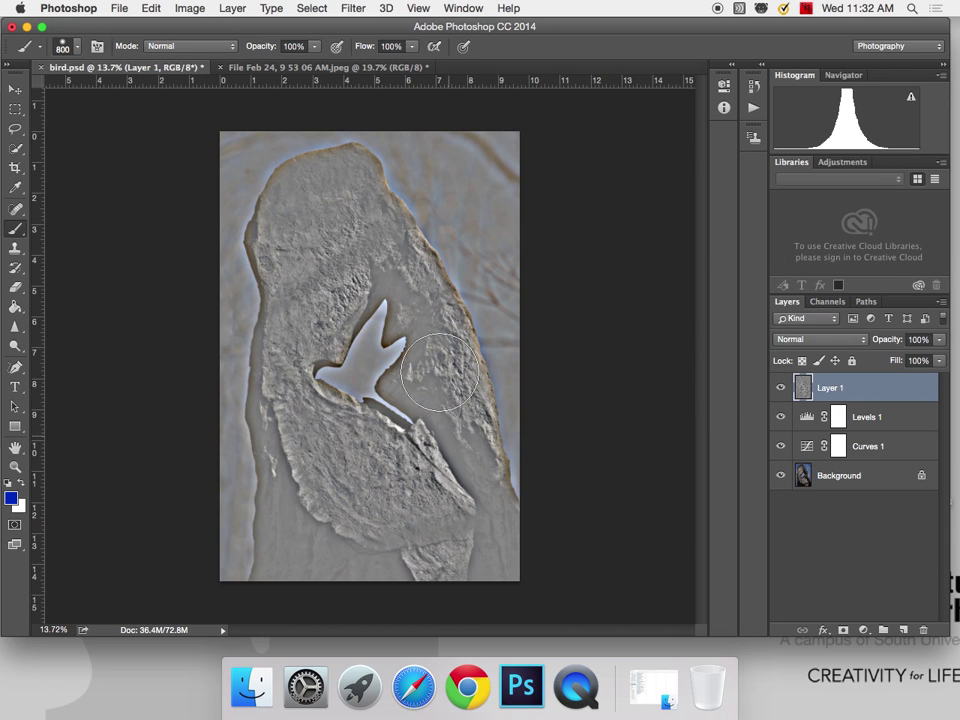
Try the Overlay blend mode on Layer 1 and compare the image with the layer hidden and shown
click(827, 341)
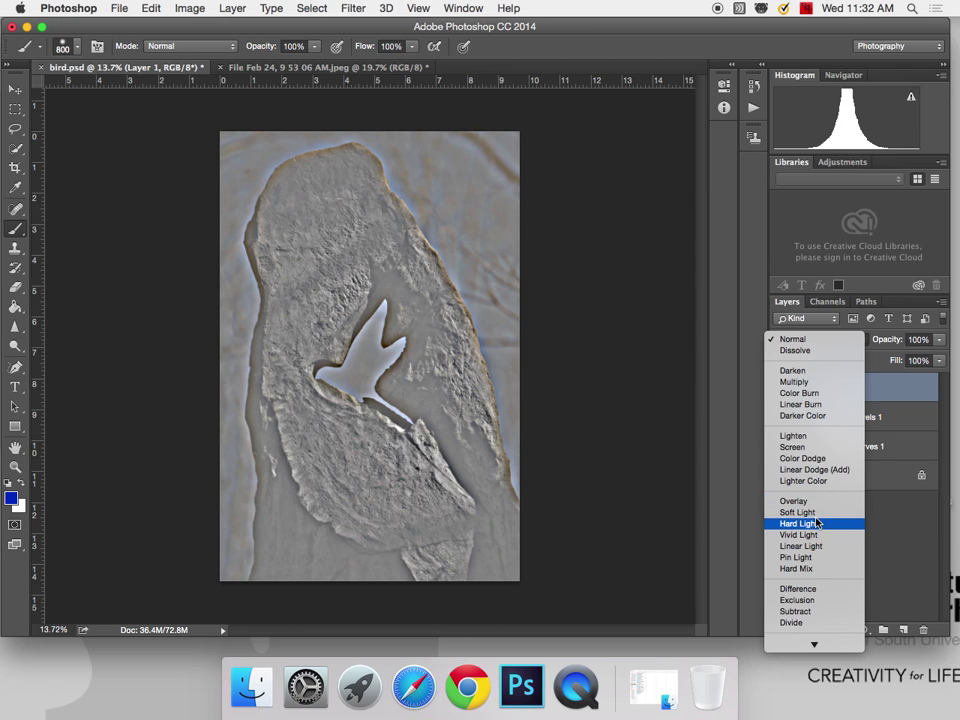
scroll(815, 510, down, 1)
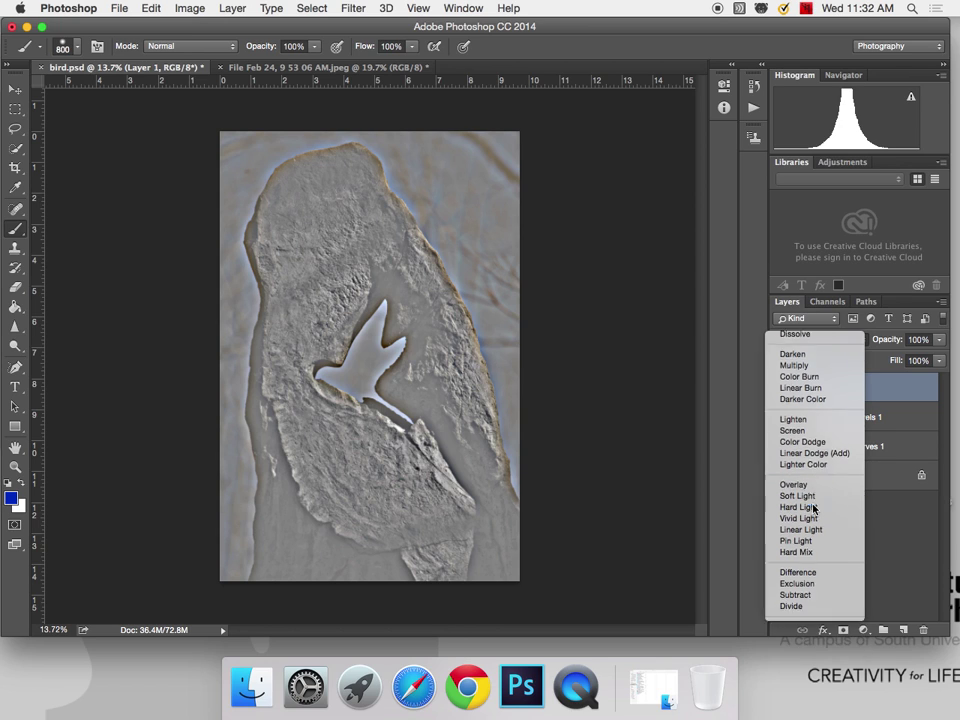
click(814, 508)
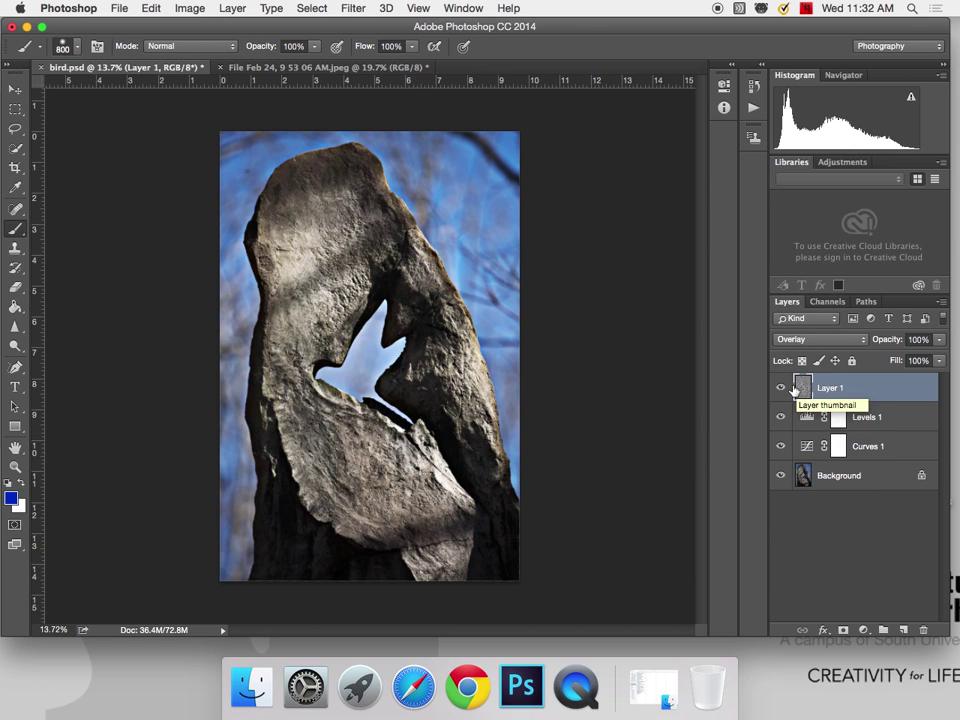
click(784, 389)
click(782, 389)
click(783, 389)
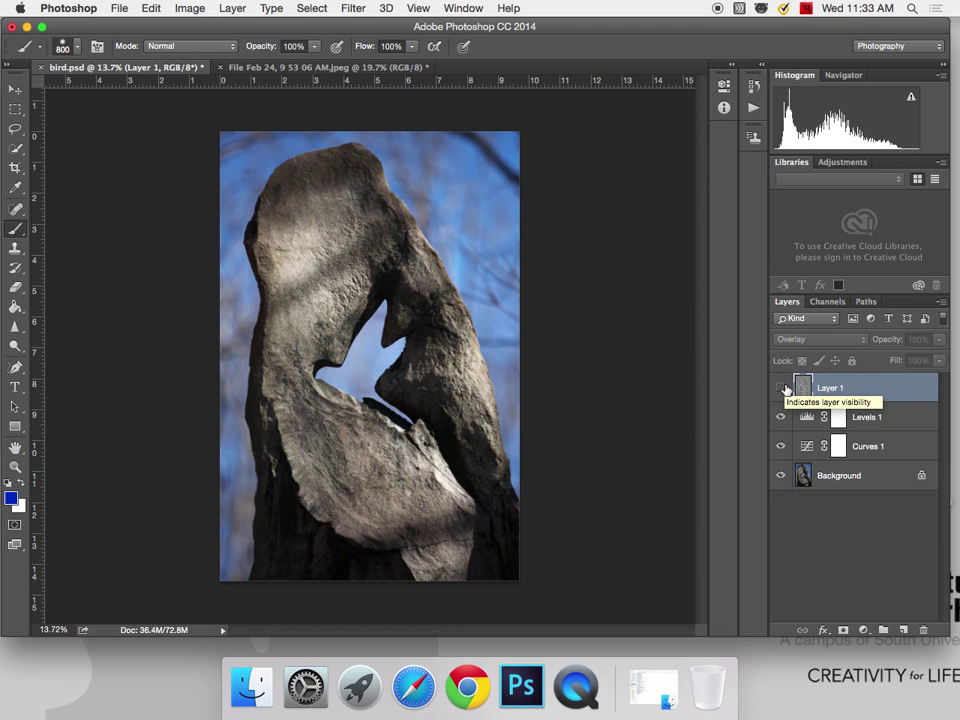
click(783, 389)
Try the Soft Light blend mode on Layer 1, toggling the layer's visibility to judge the sharpening
click(800, 340)
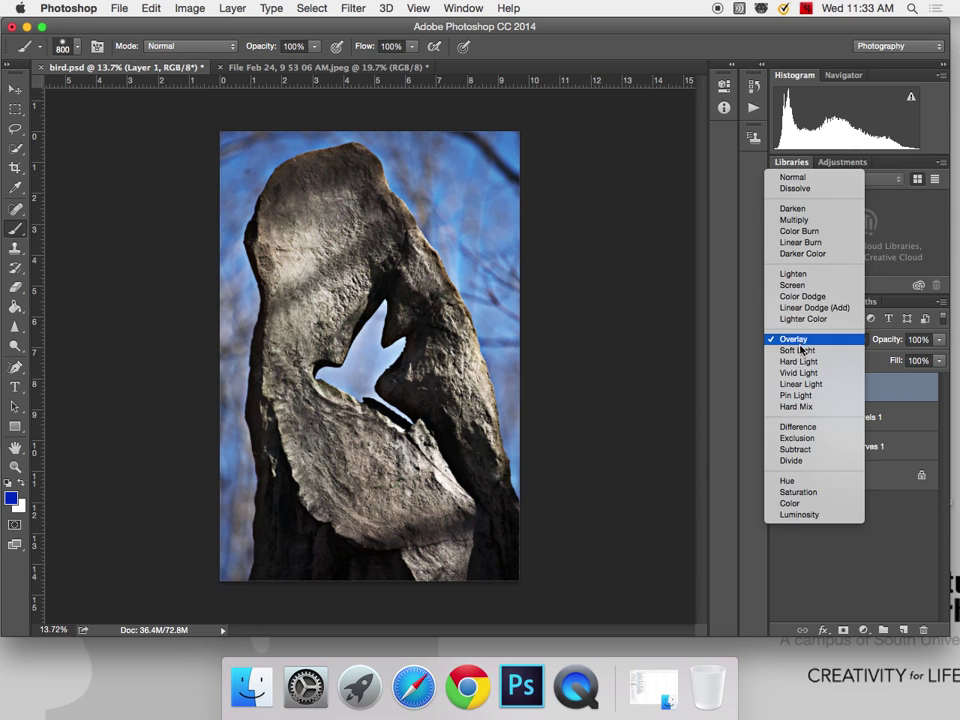
click(800, 352)
click(782, 389)
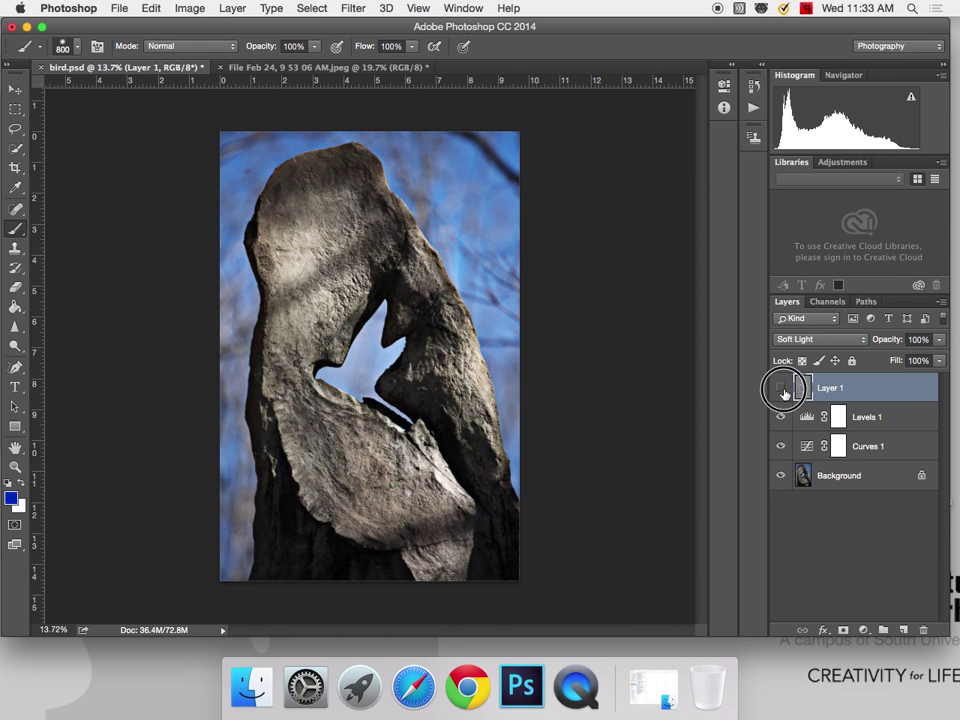
click(783, 390)
click(783, 389)
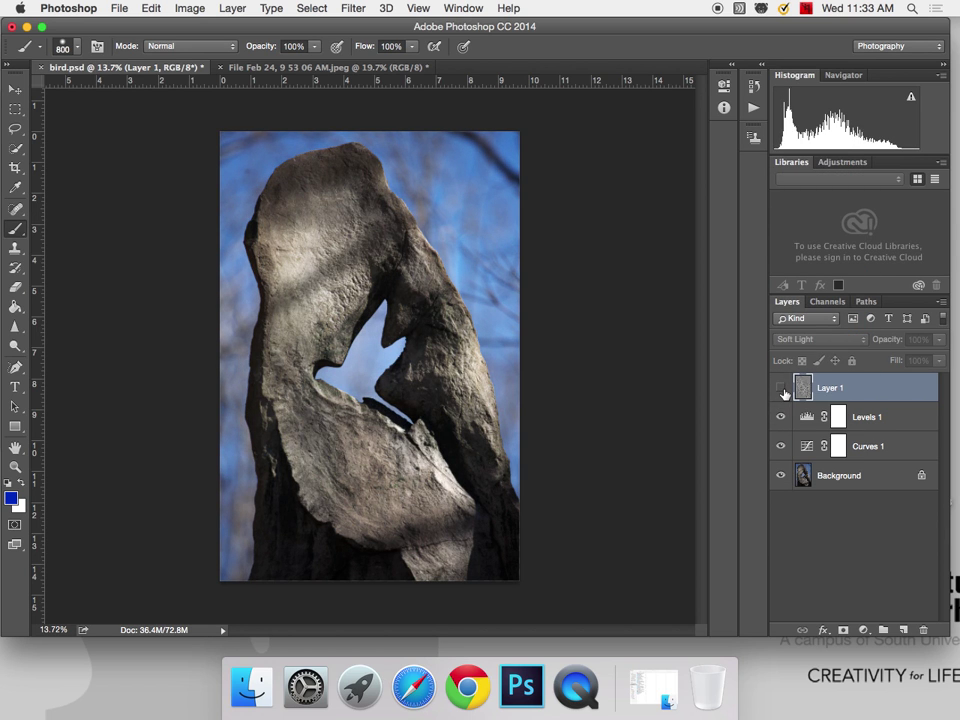
click(783, 389)
click(783, 389)
click(783, 390)
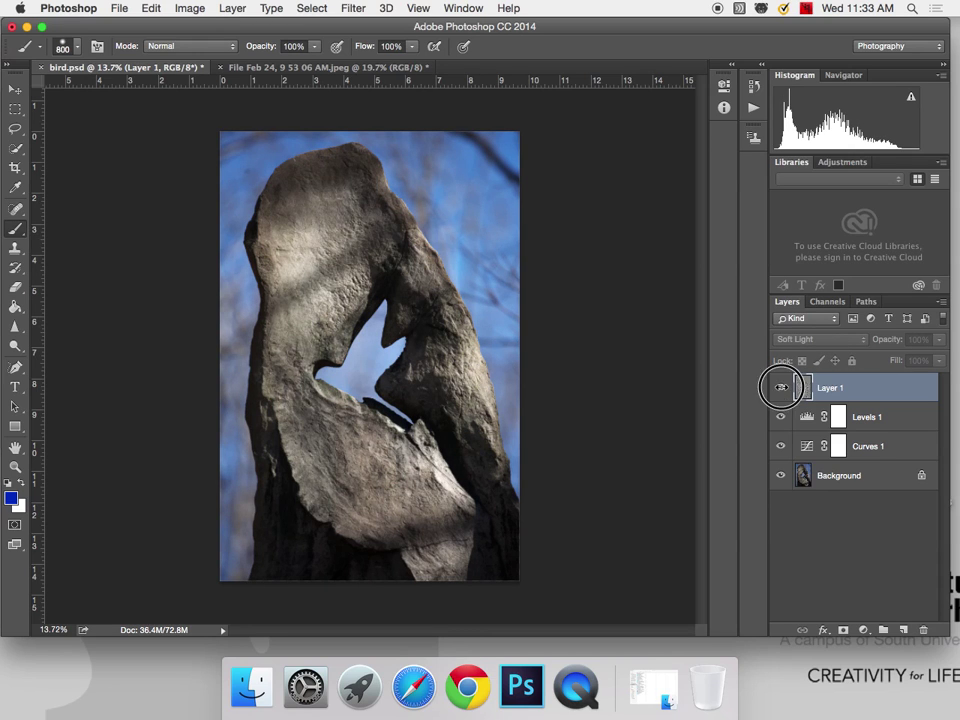
click(783, 390)
click(783, 390)
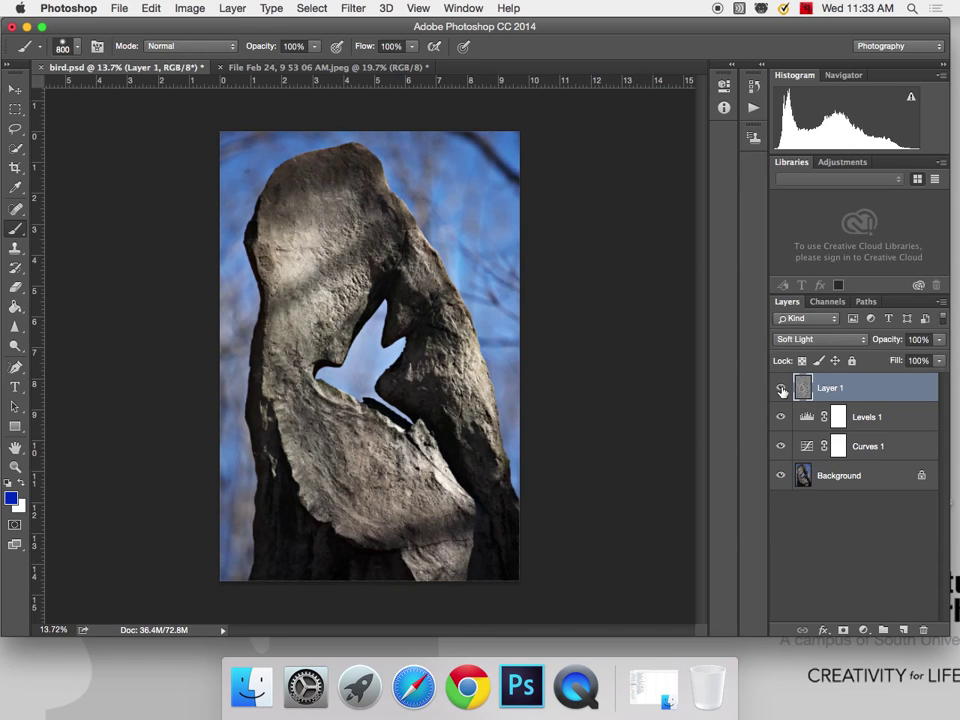
Try the Hard Light blend mode on Layer 1 and compare the photo before and after
click(800, 339)
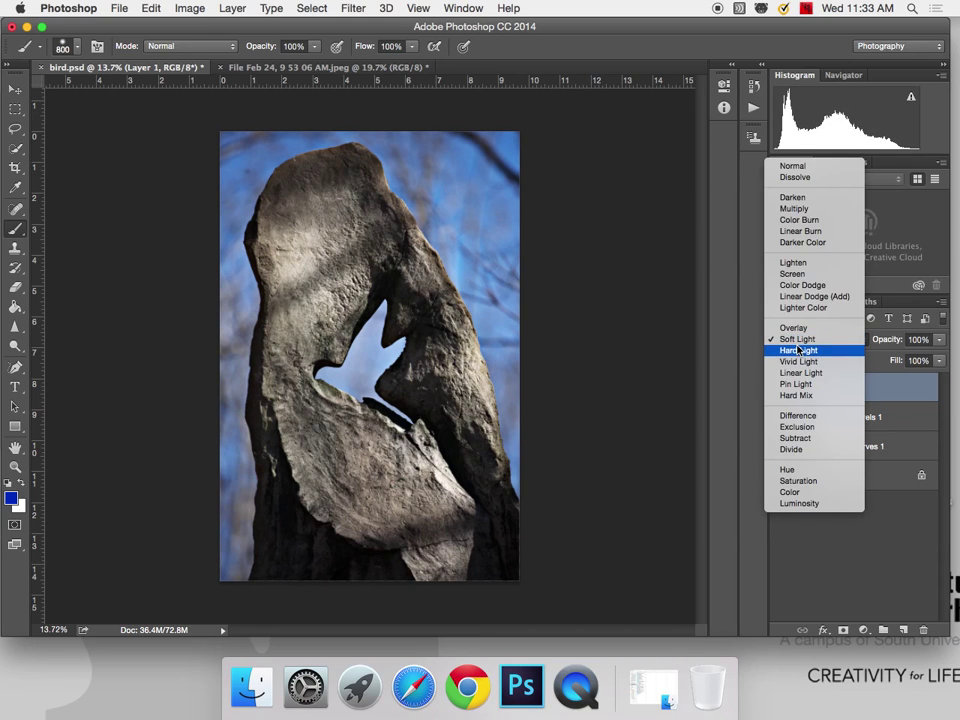
click(799, 349)
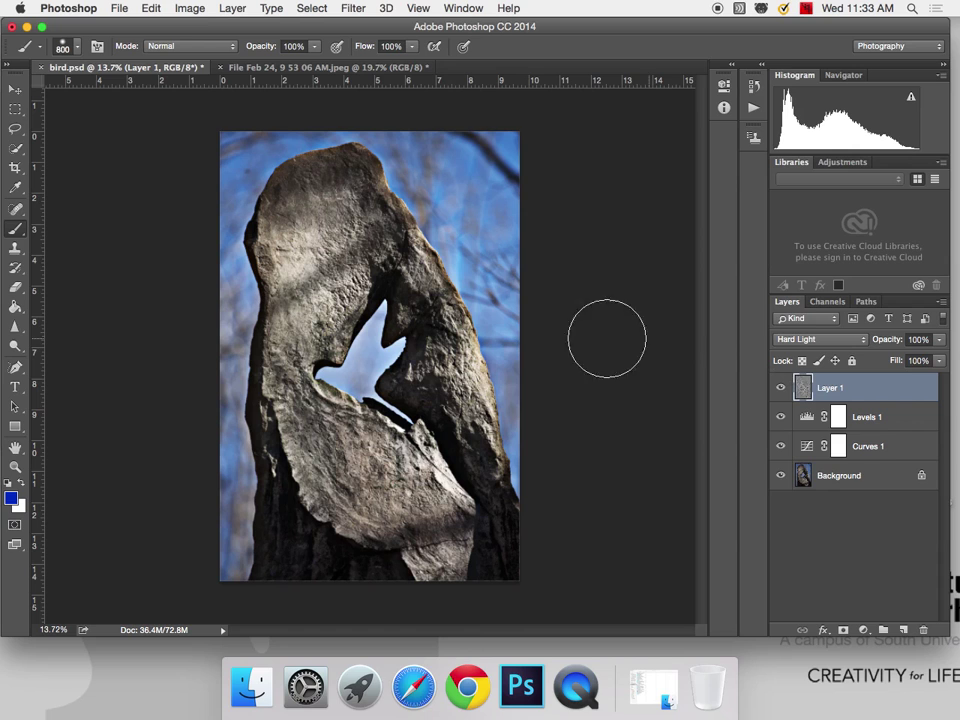
key(v)
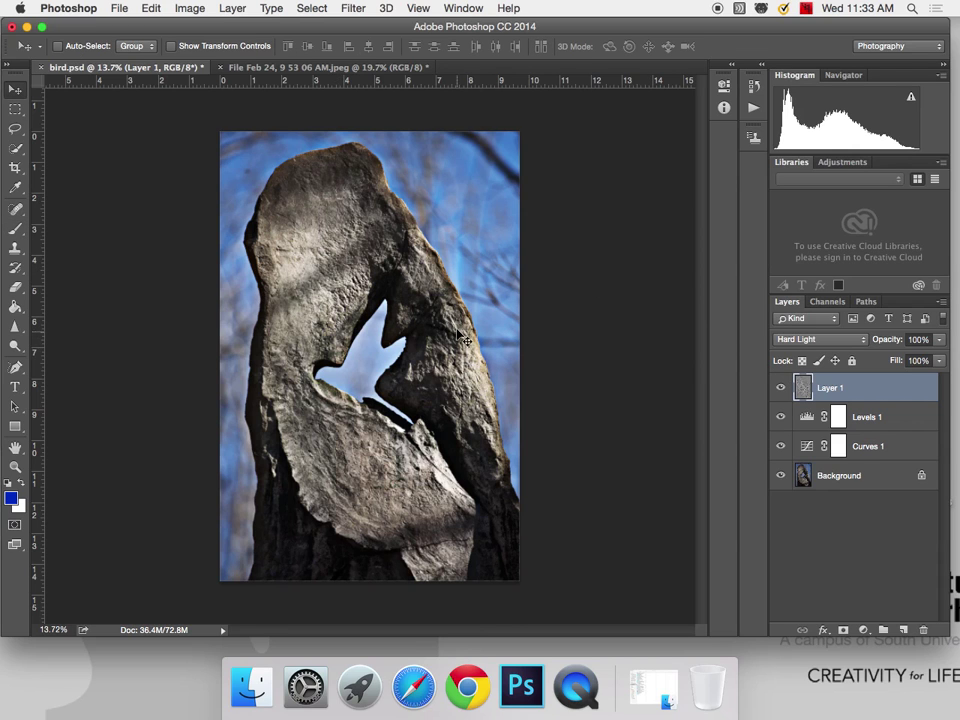
click(782, 387)
click(782, 387)
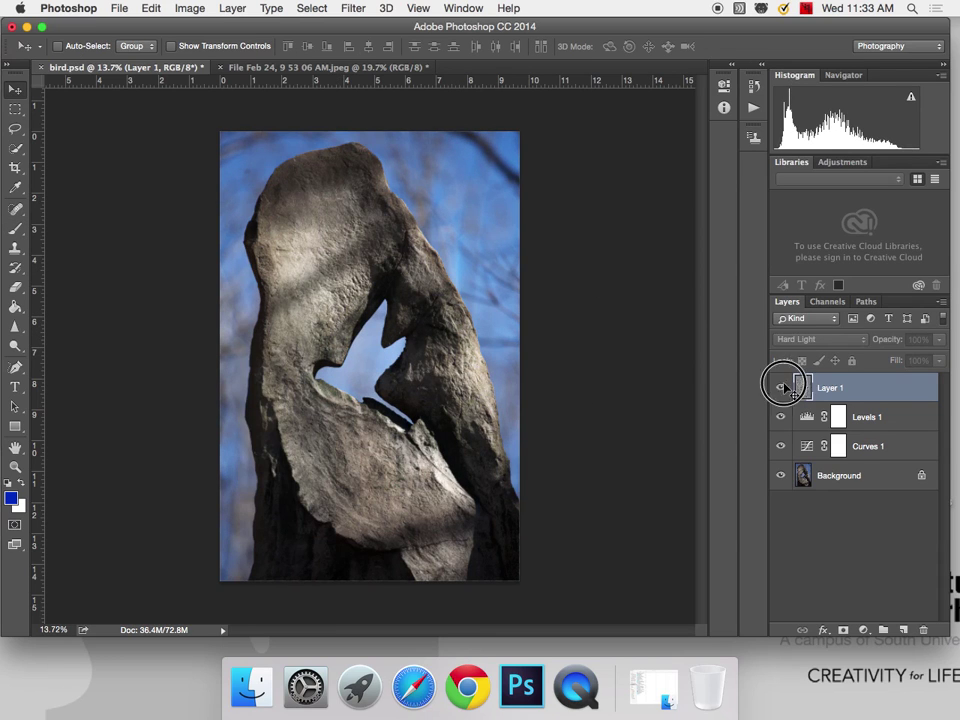
click(783, 388)
click(782, 387)
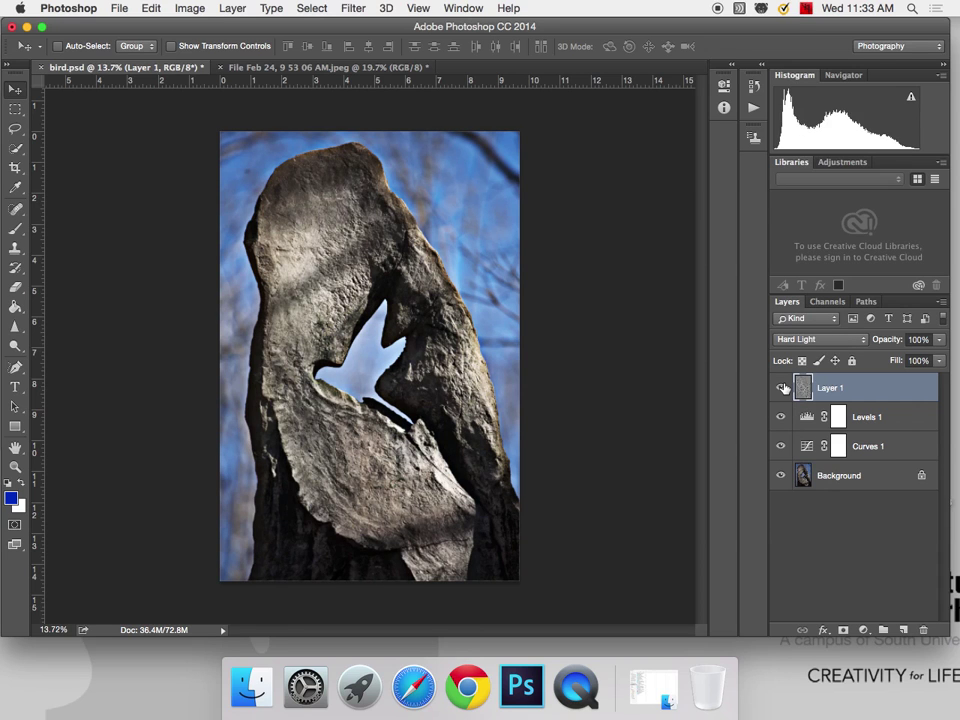
click(783, 388)
click(783, 388)
Set Layer 1's blend mode to Soft Light and compare the rock detail at 100% with the layer hidden and shown
click(826, 344)
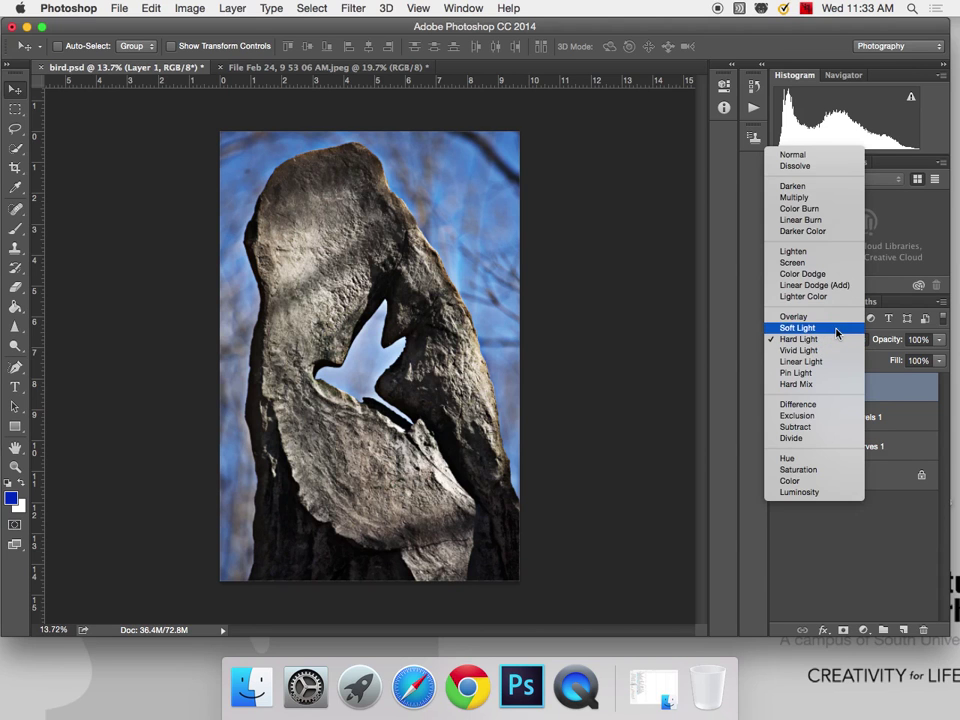
click(836, 328)
key(super+1)
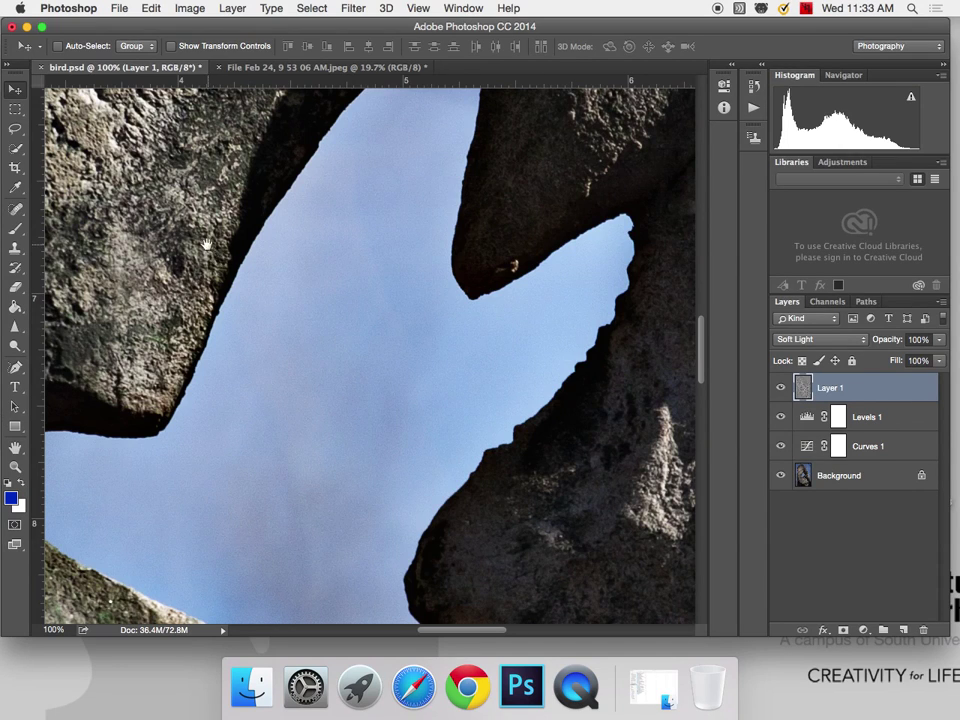
drag(194, 235, 339, 317)
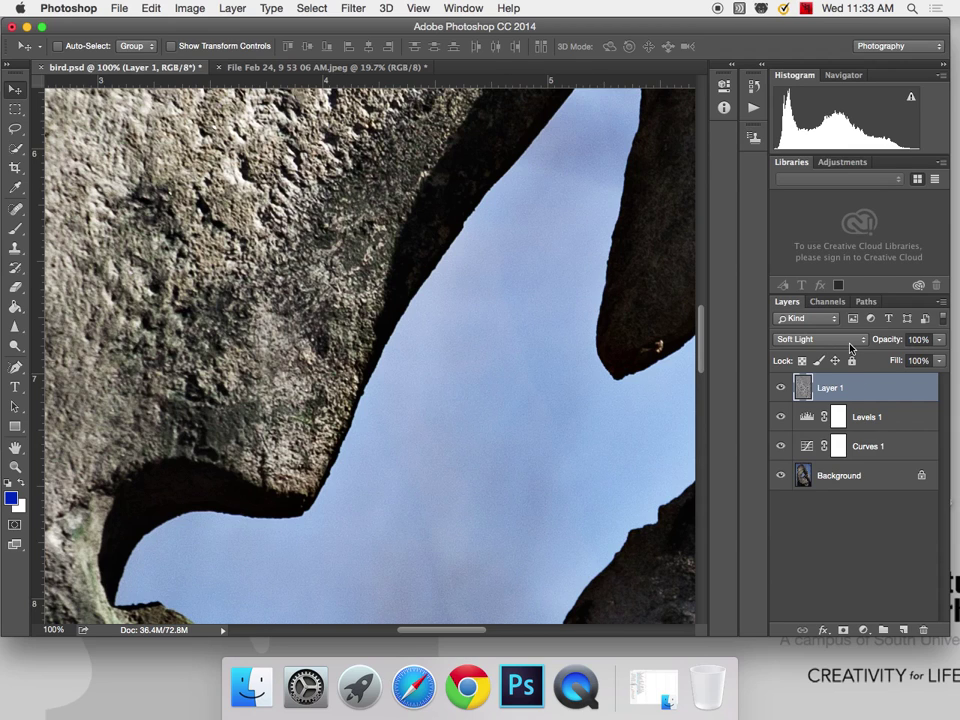
click(850, 340)
click(851, 343)
click(782, 389)
click(782, 389)
click(782, 389)
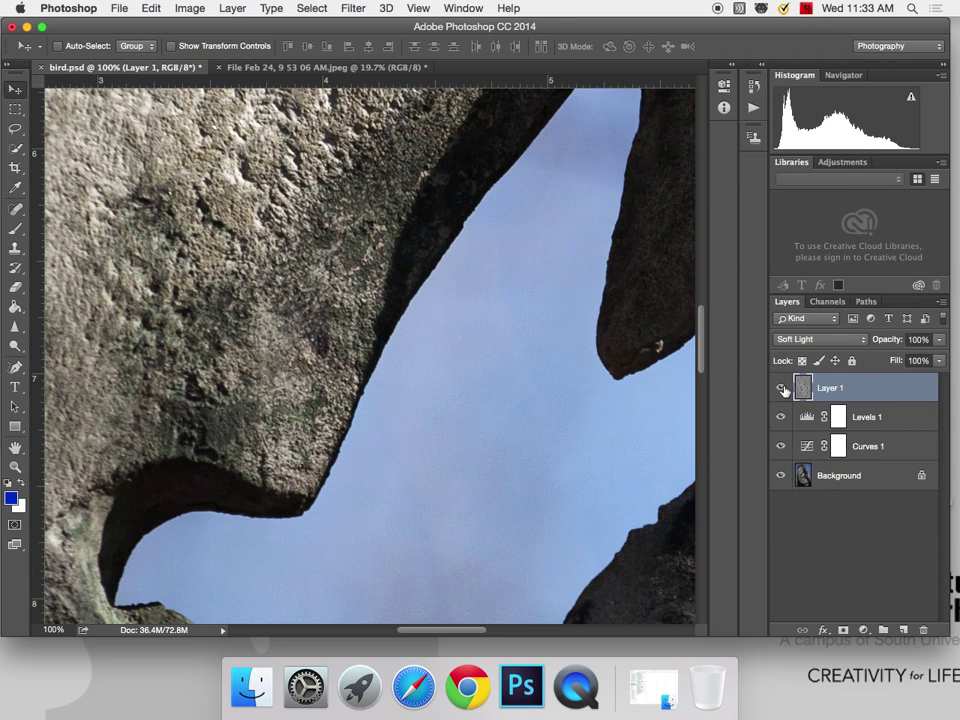
click(782, 389)
Lower Layer 1's opacity to 39% and compare the photo with the layer hidden and shown
click(939, 339)
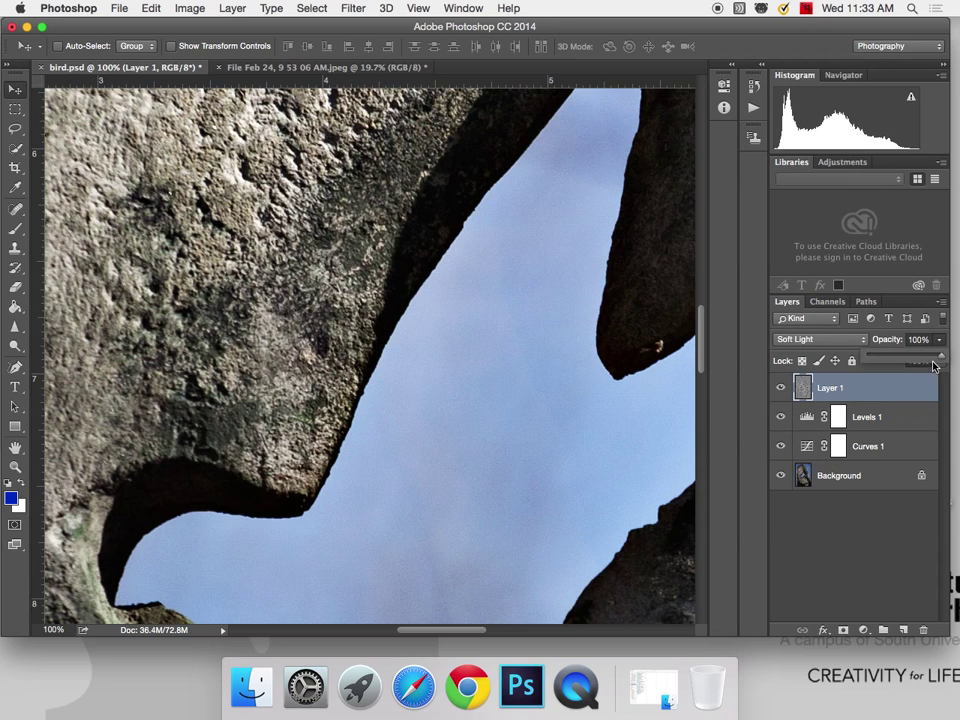
drag(932, 359, 674, 352)
click(780, 389)
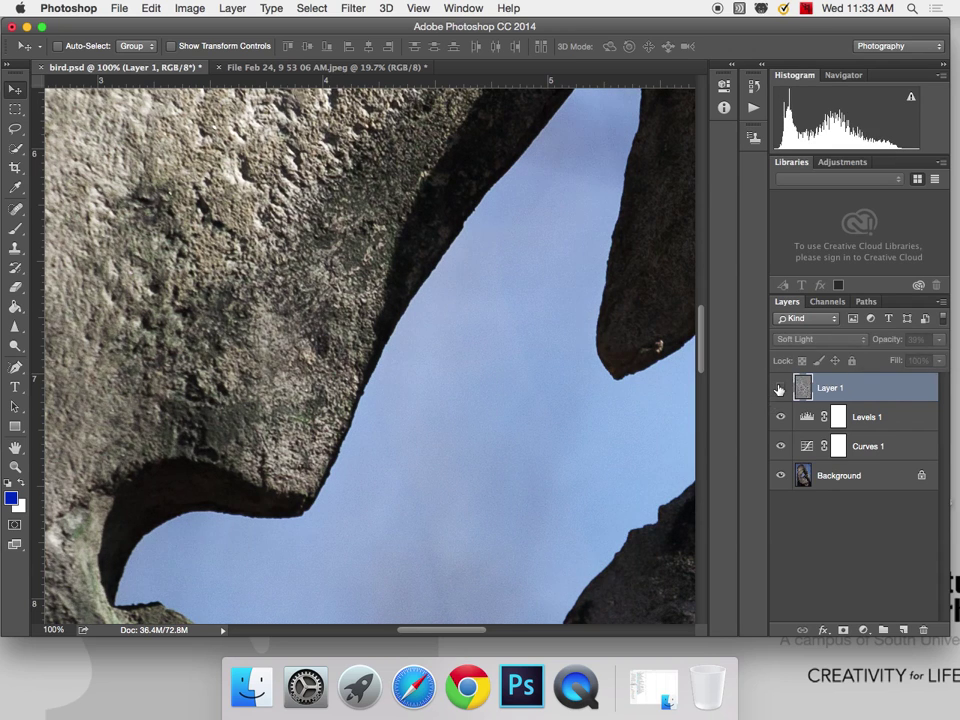
click(780, 389)
click(780, 389)
click(780, 389)
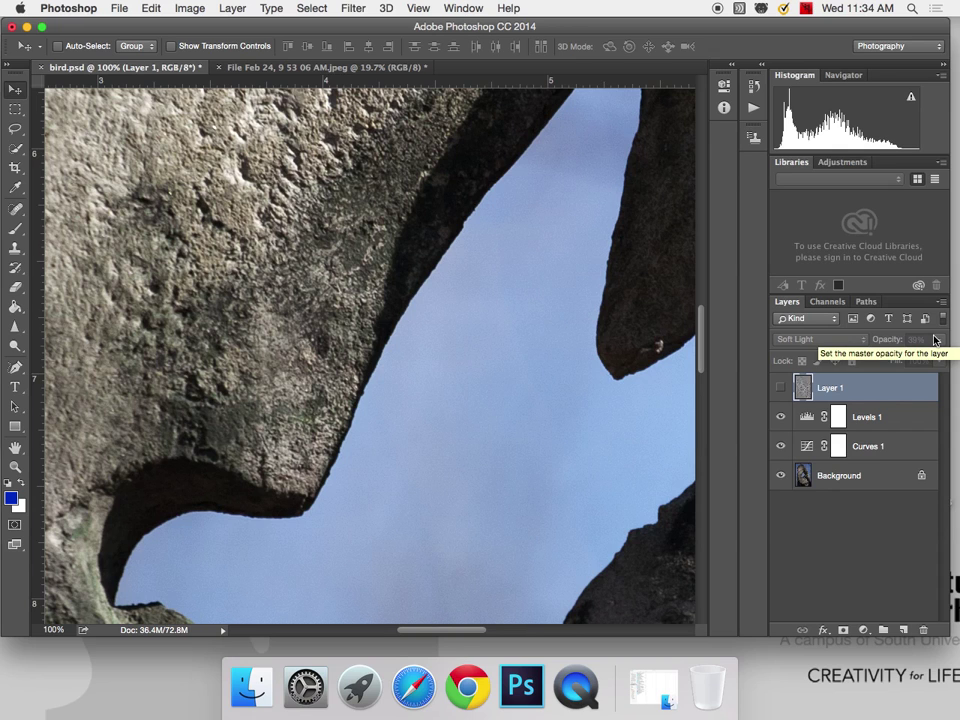
click(781, 387)
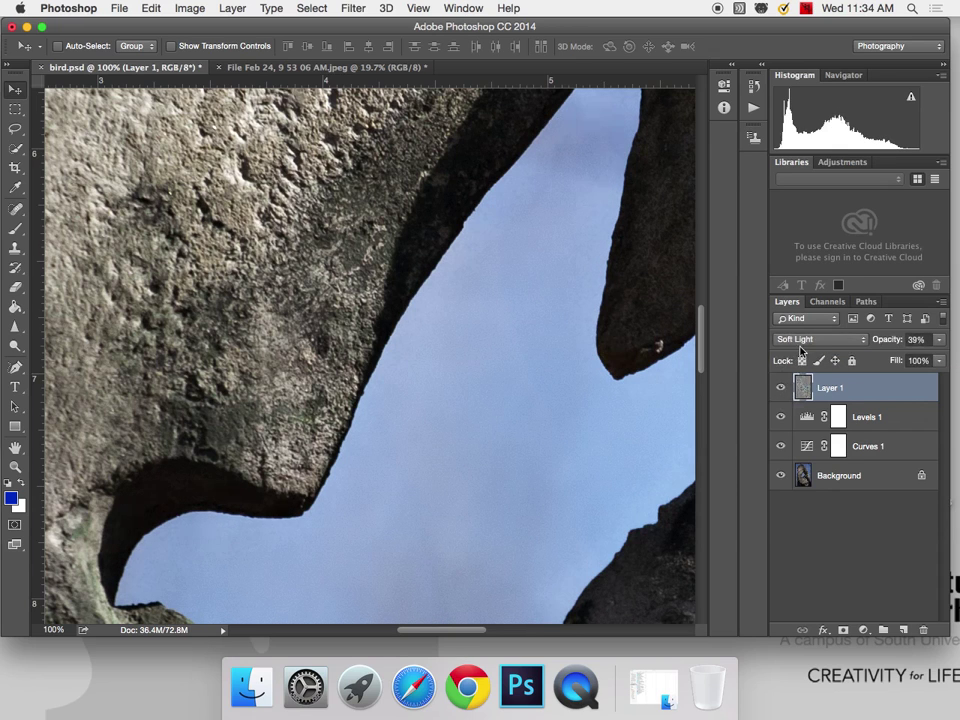
Try the Overlay blend mode on Layer 1, undoing and redoing the change to compare it with Soft Light
click(803, 340)
click(809, 329)
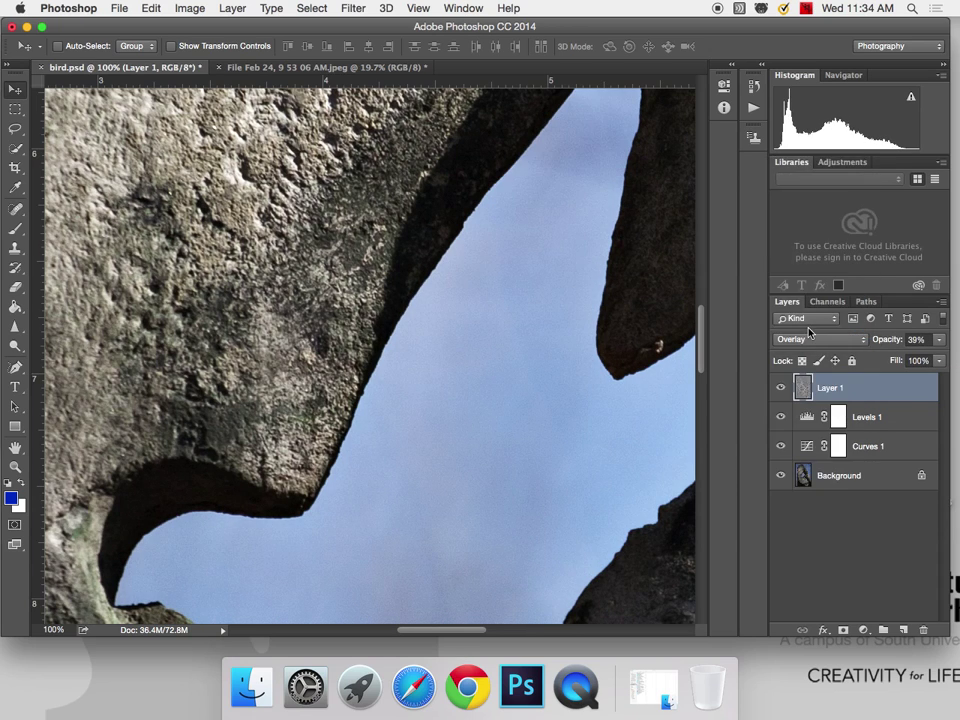
key(super+z)
key(super+z)
key(super+z)
key(super+z)
key(super+z)
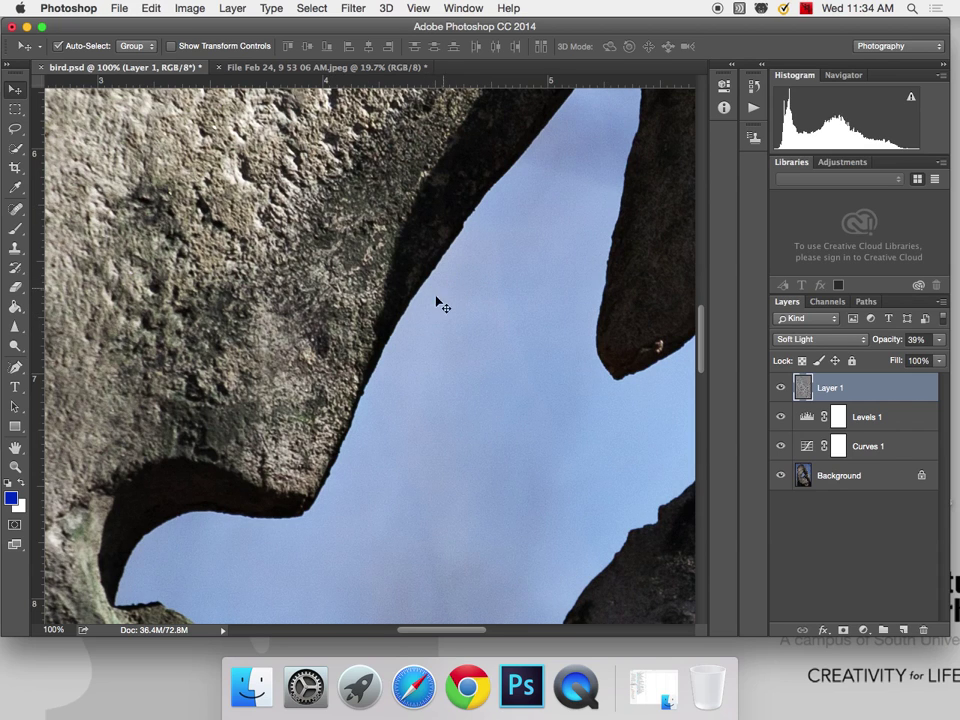
key(super+z)
key(super+z)
key(super+z)
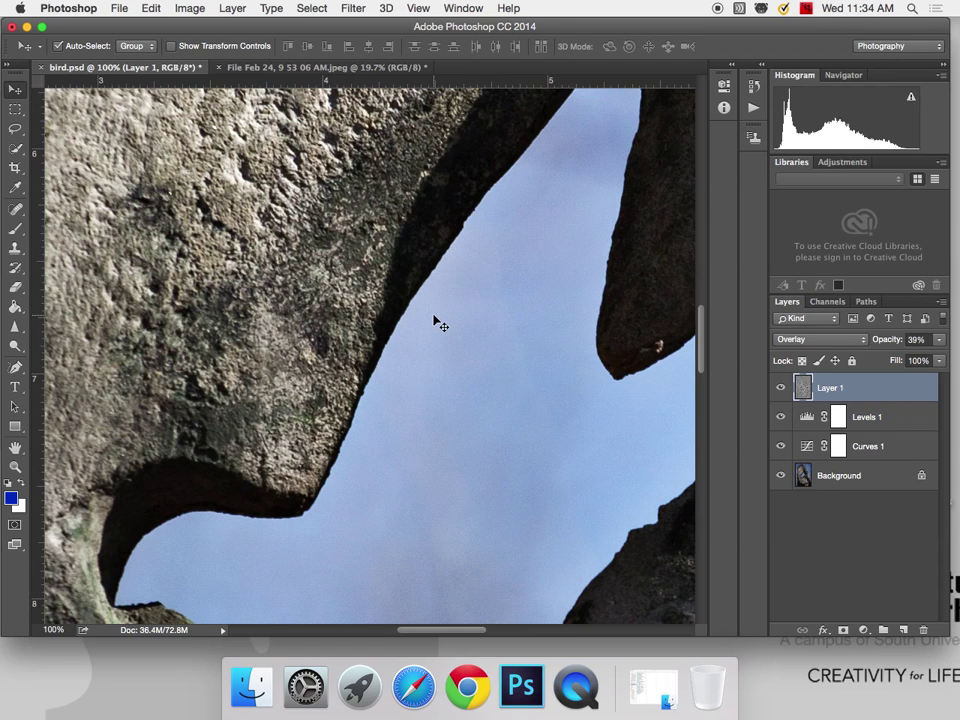
key(super+z)
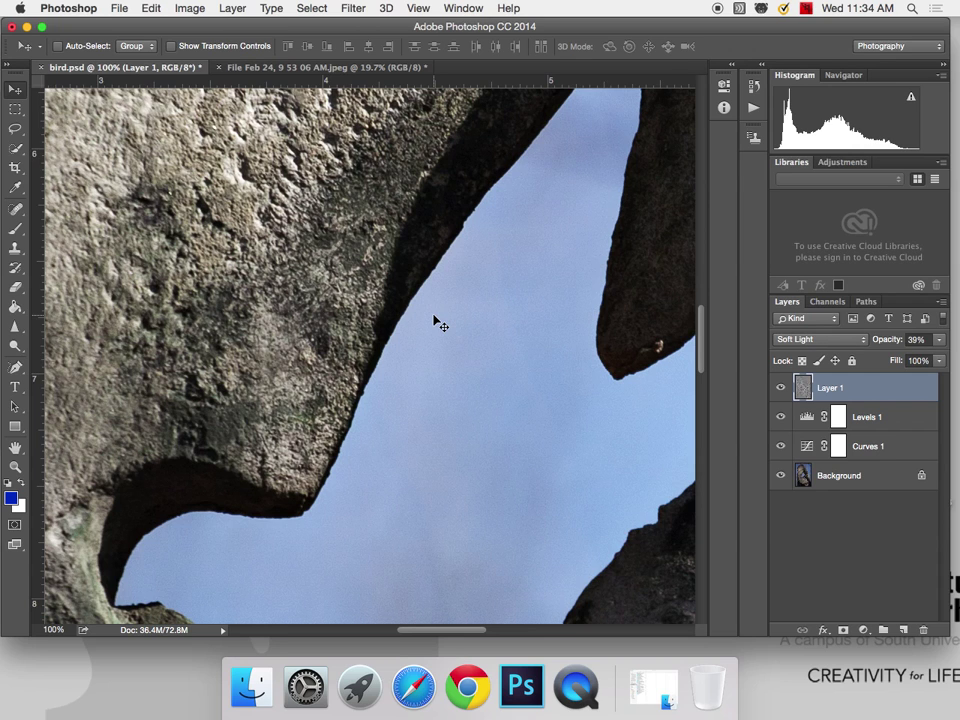
Fit the whole photo in view and rename Layer 1 as "high pass"
key(super+0)
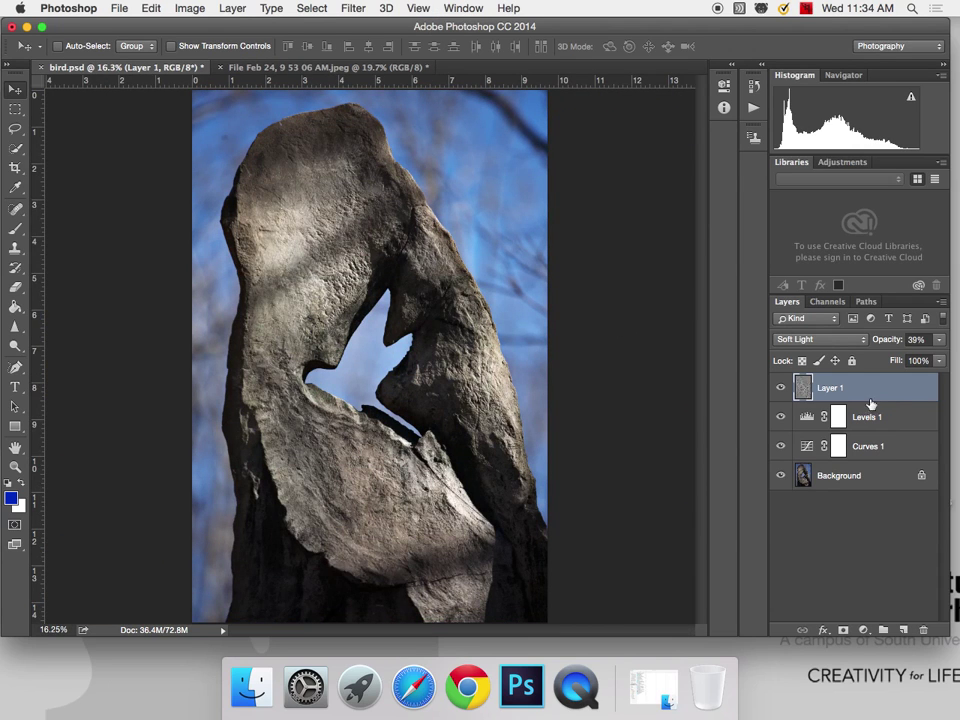
double_click(826, 388)
text(Pric pass)
key(Return)
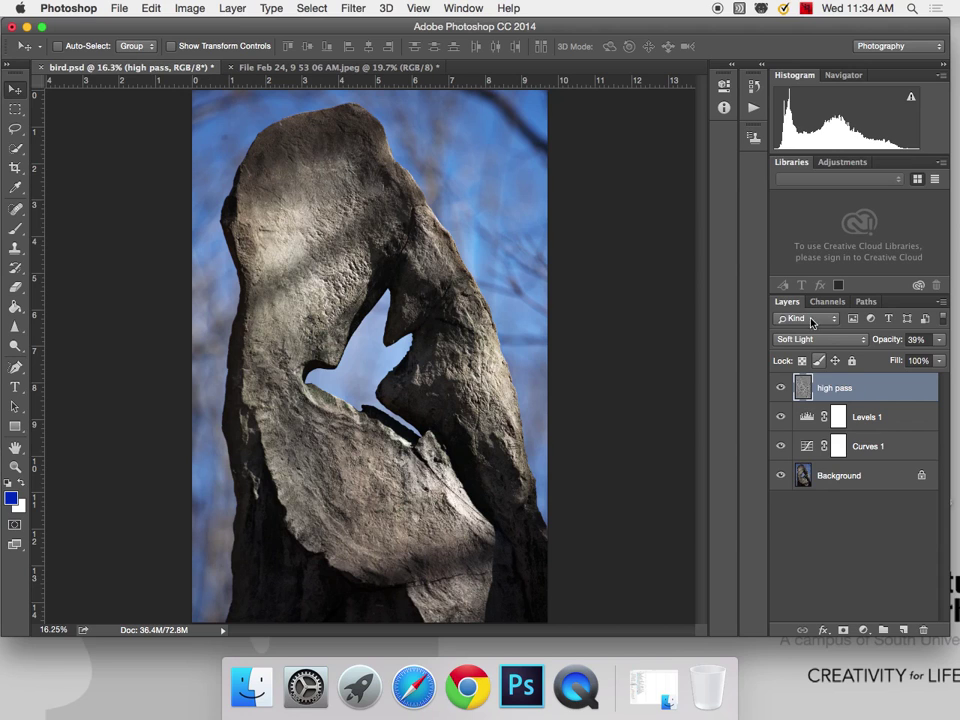
Compare the photo with the high pass layer shown and hidden, leaving the layer hidden
click(782, 388)
click(782, 388)
click(782, 388)
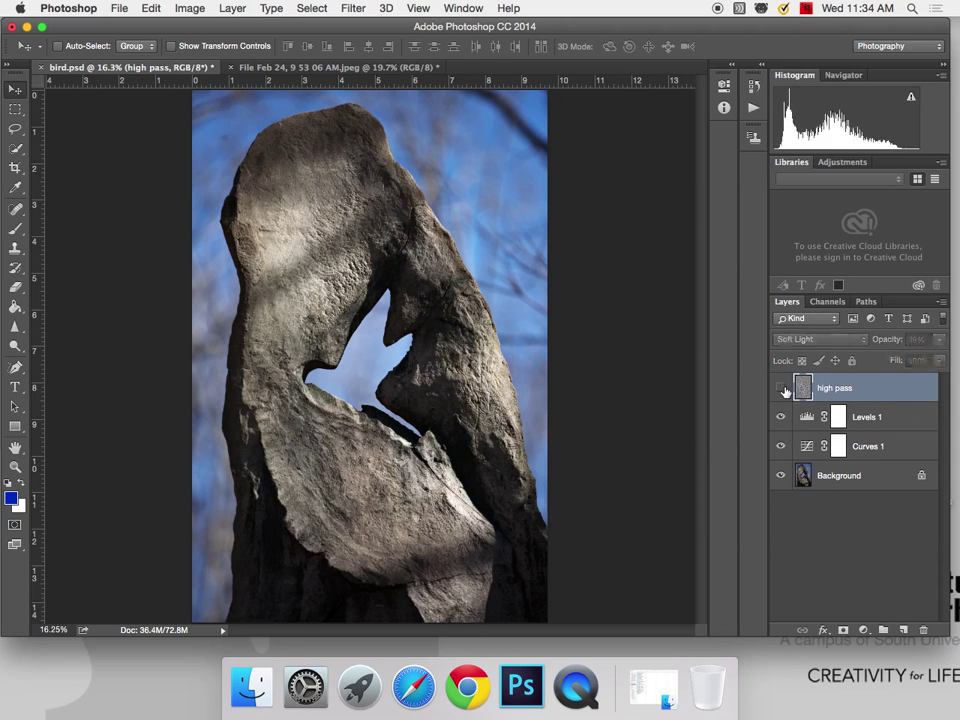
click(782, 388)
click(782, 388)
Stamp all visible layers into a new merged layer directly above the Levels 1 adjustment layer
click(891, 424)
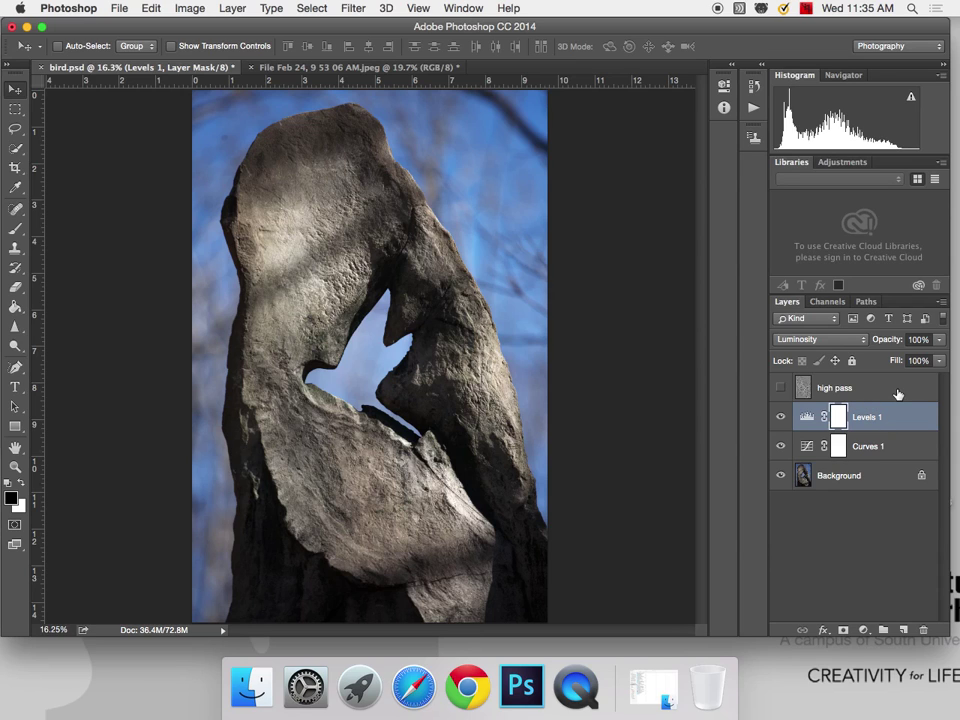
click(891, 424)
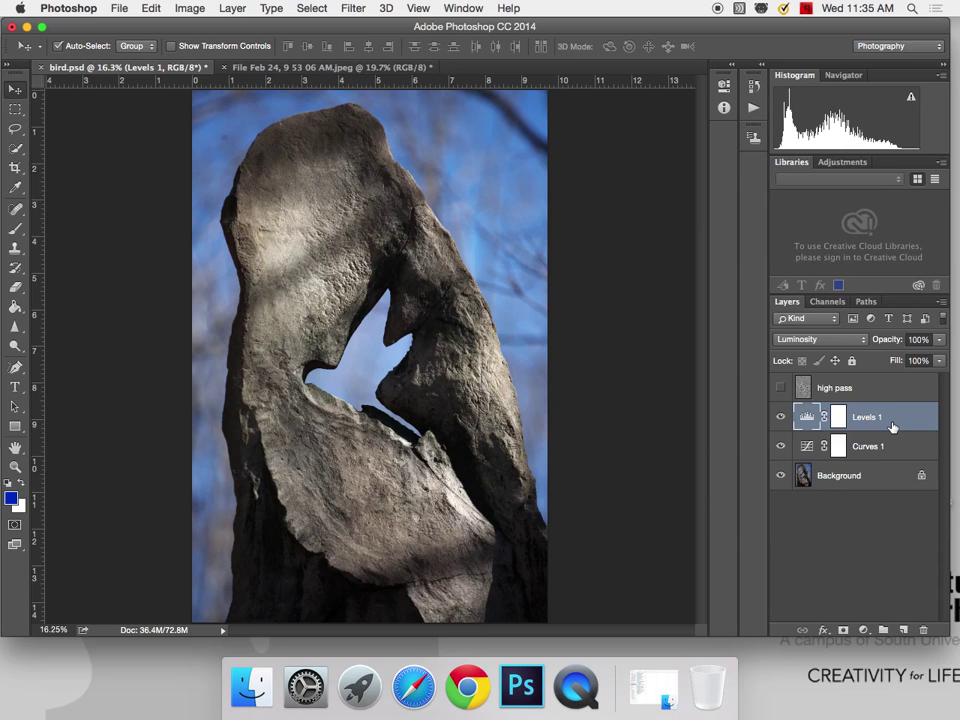
key(super+alt+shift+e)
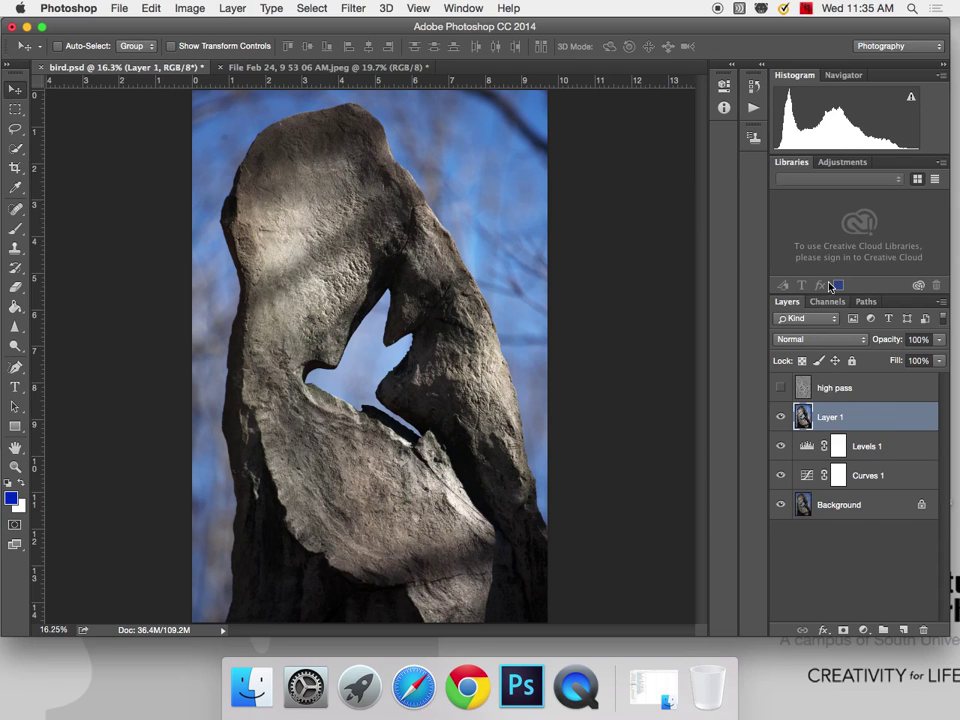
Open the Unsharp Mask filter for the merged Layer 1 and compare the photo with its preview off and on
click(355, 7)
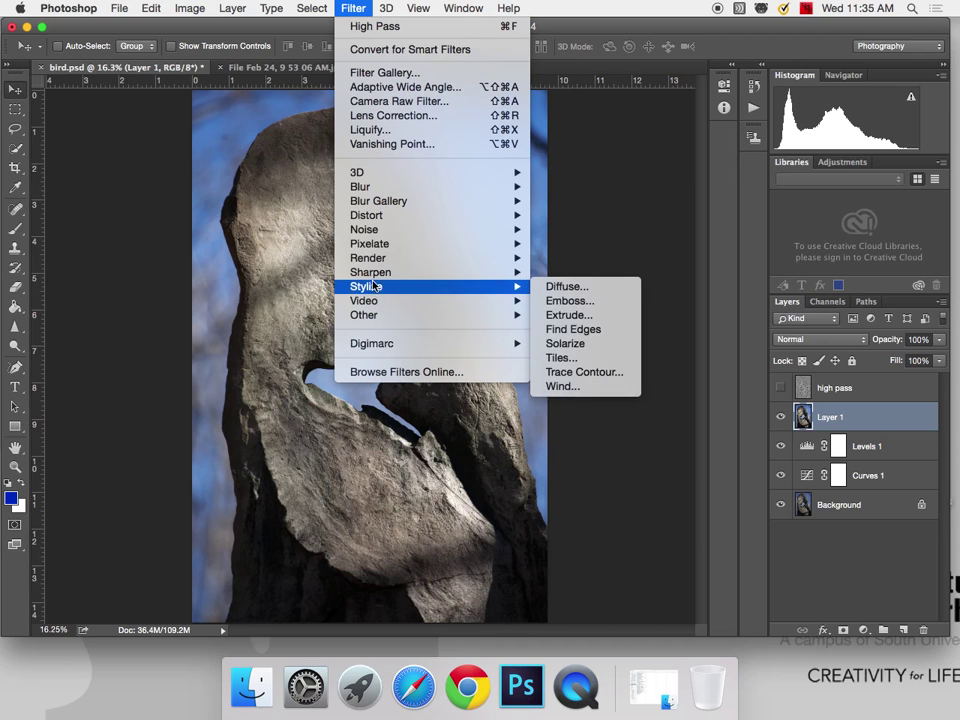
mouse_move(381, 277)
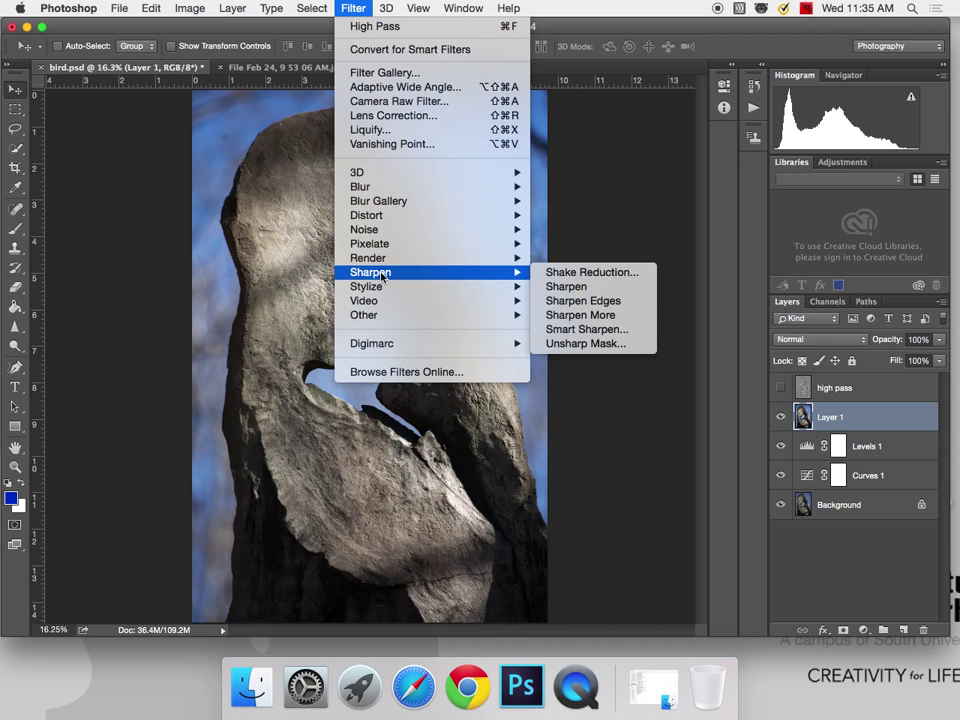
click(591, 350)
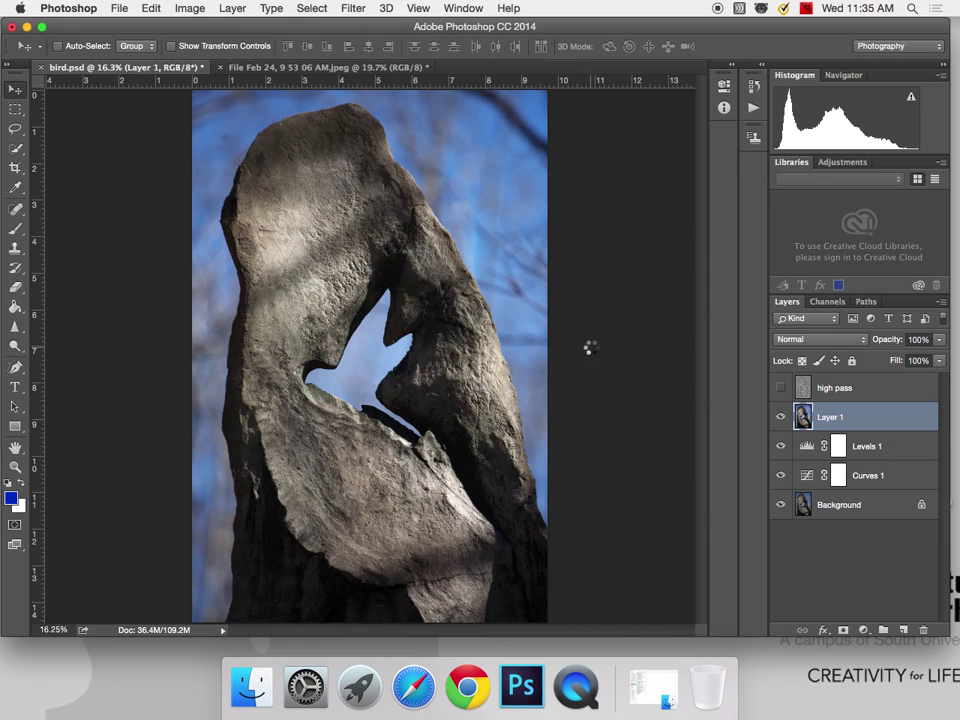
drag(462, 153, 645, 133)
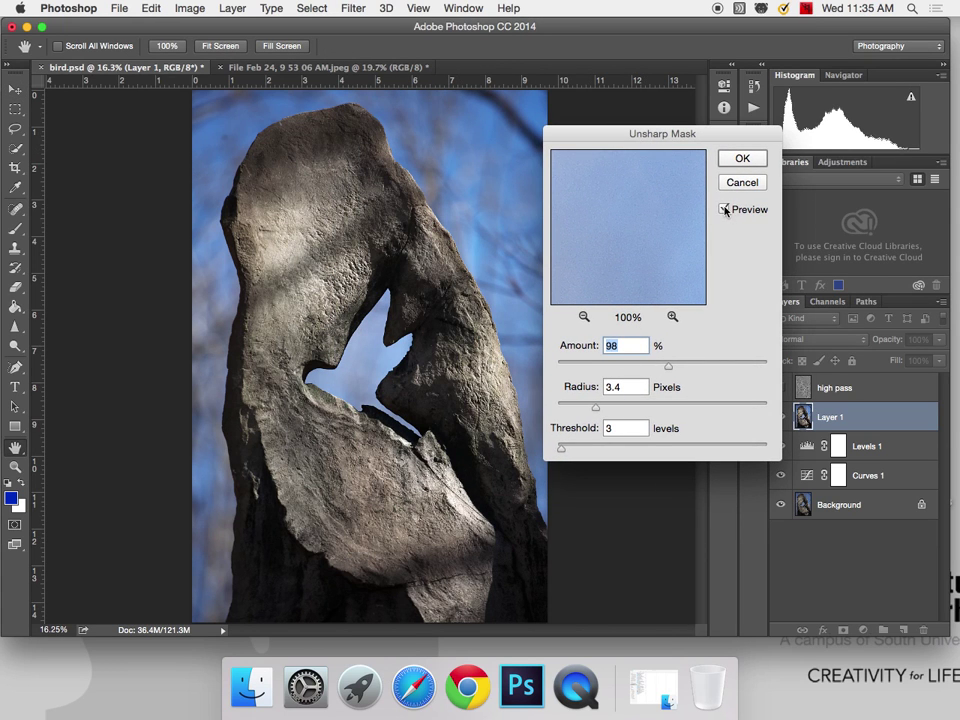
click(725, 208)
click(725, 208)
click(725, 208)
Reset the Unsharp Mask to Threshold 0 levels, Radius 0.1 pixels and Amount 1%
drag(561, 448, 530, 448)
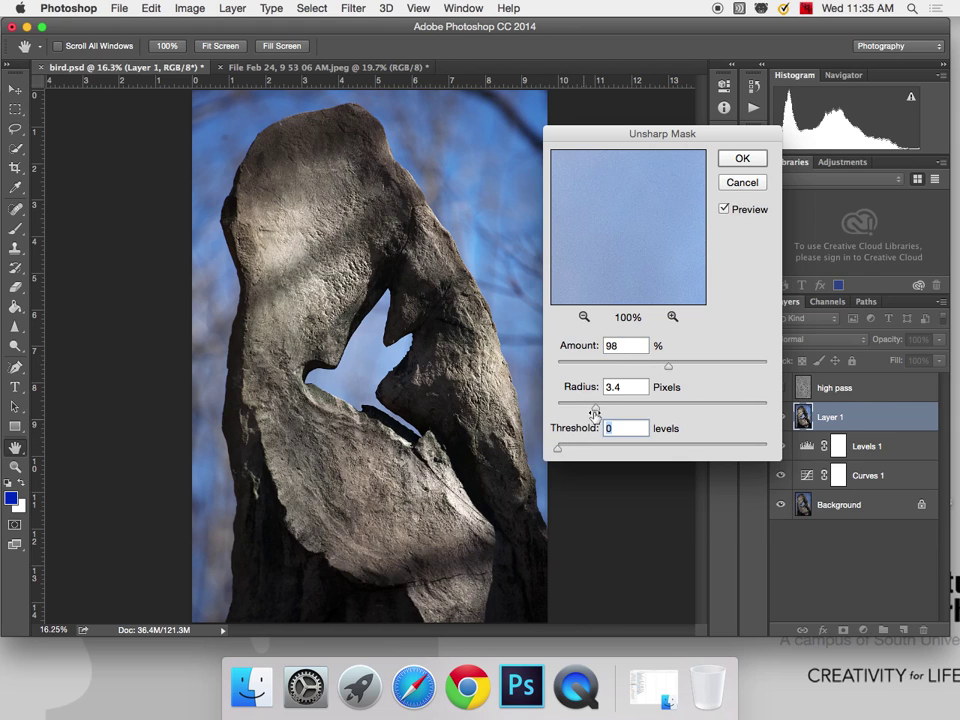
drag(594, 406, 557, 407)
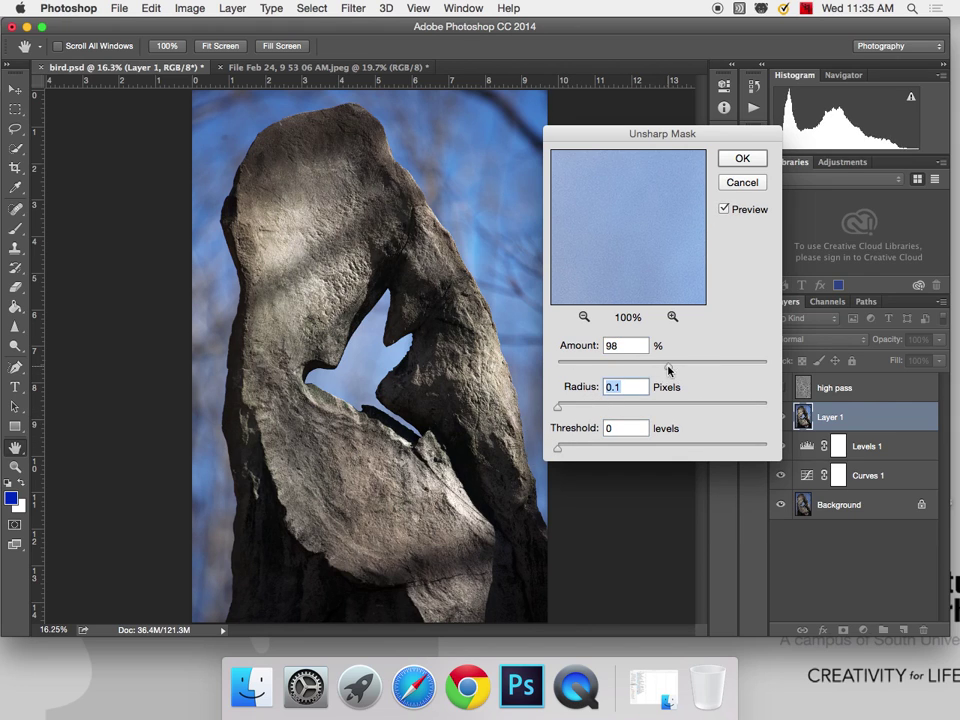
drag(668, 367, 557, 366)
Show the rock's edge in the Unsharp Mask preview, and try Radius 2.2 pixels with Amount 55%
drag(674, 252, 634, 154)
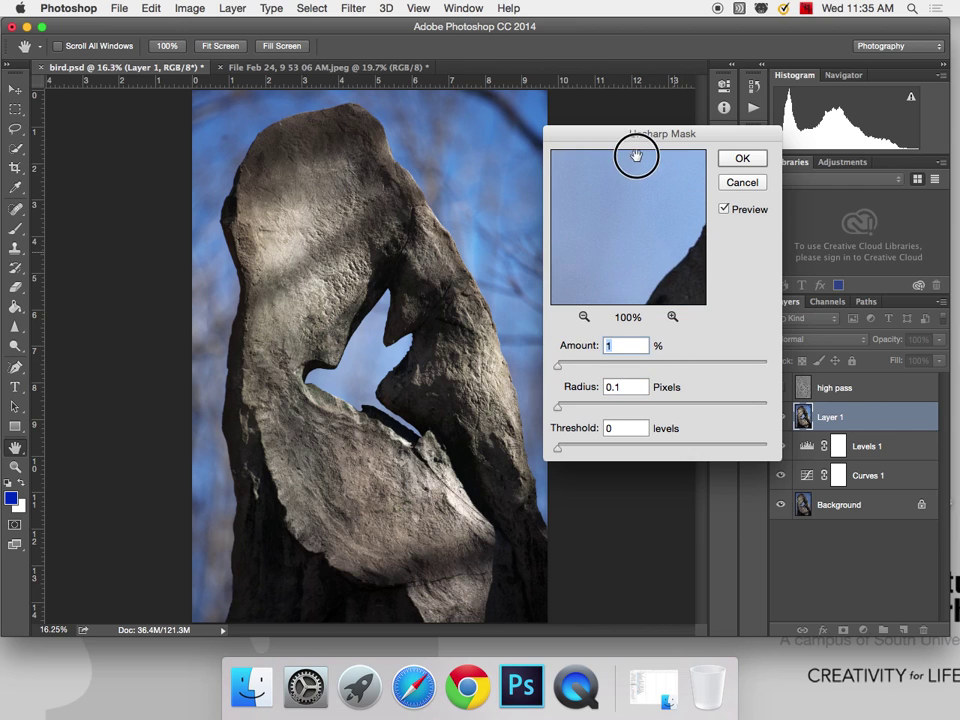
drag(677, 274, 729, 184)
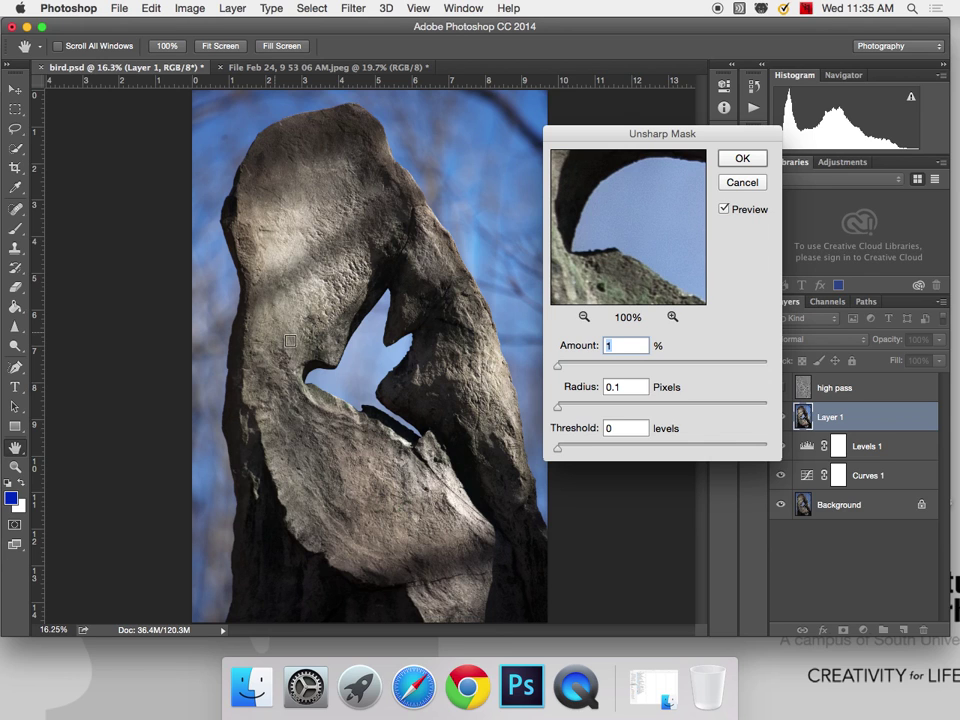
click(341, 318)
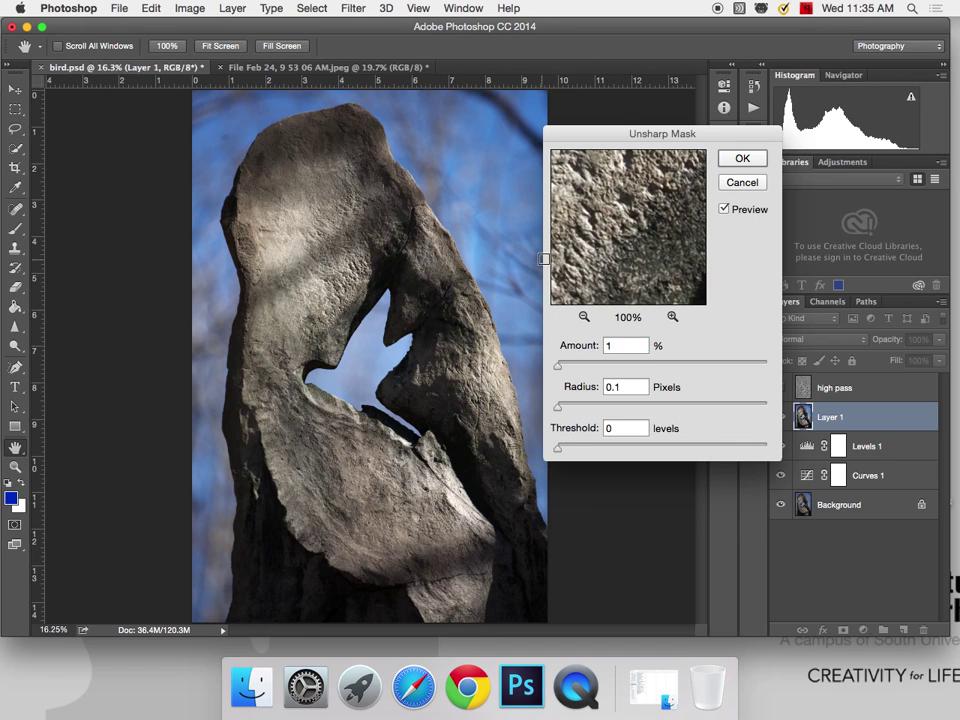
drag(655, 225, 607, 187)
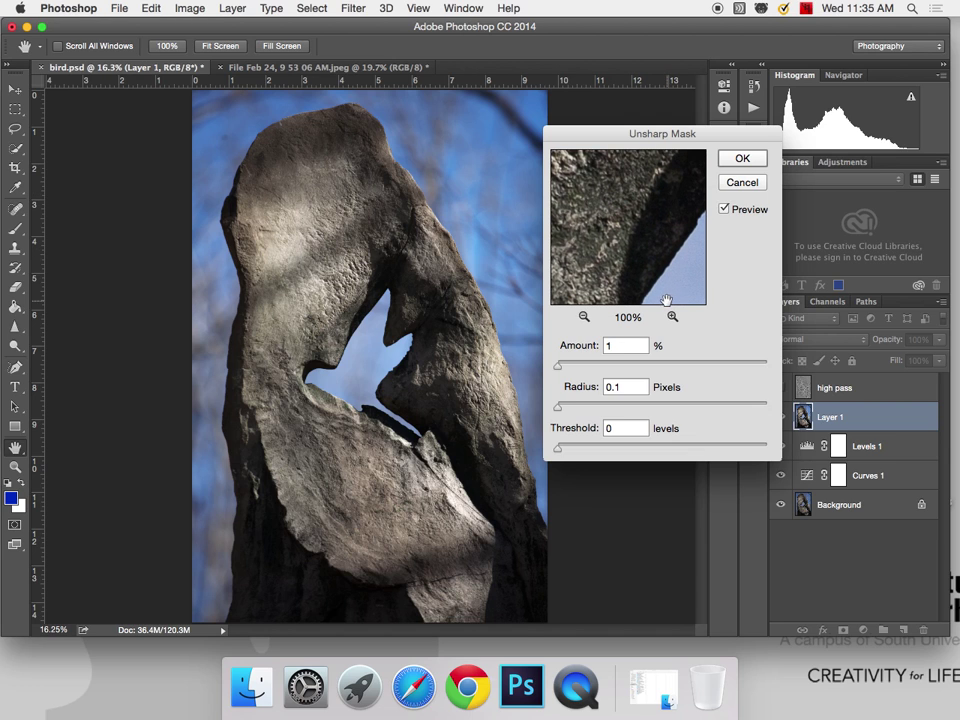
drag(675, 272, 561, 218)
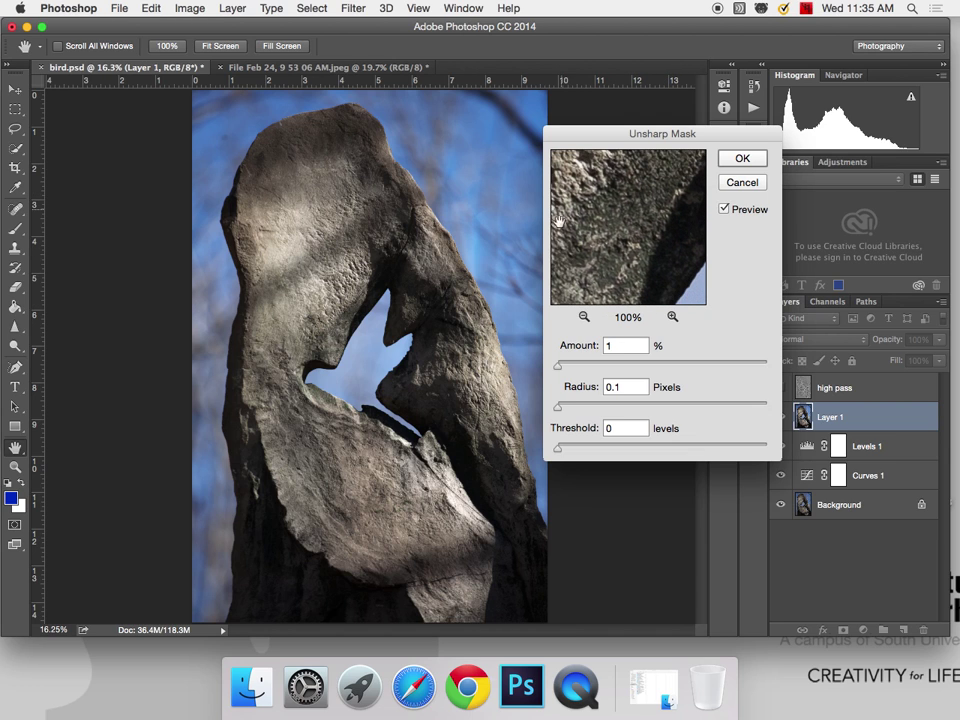
click(559, 366)
drag(557, 409, 581, 409)
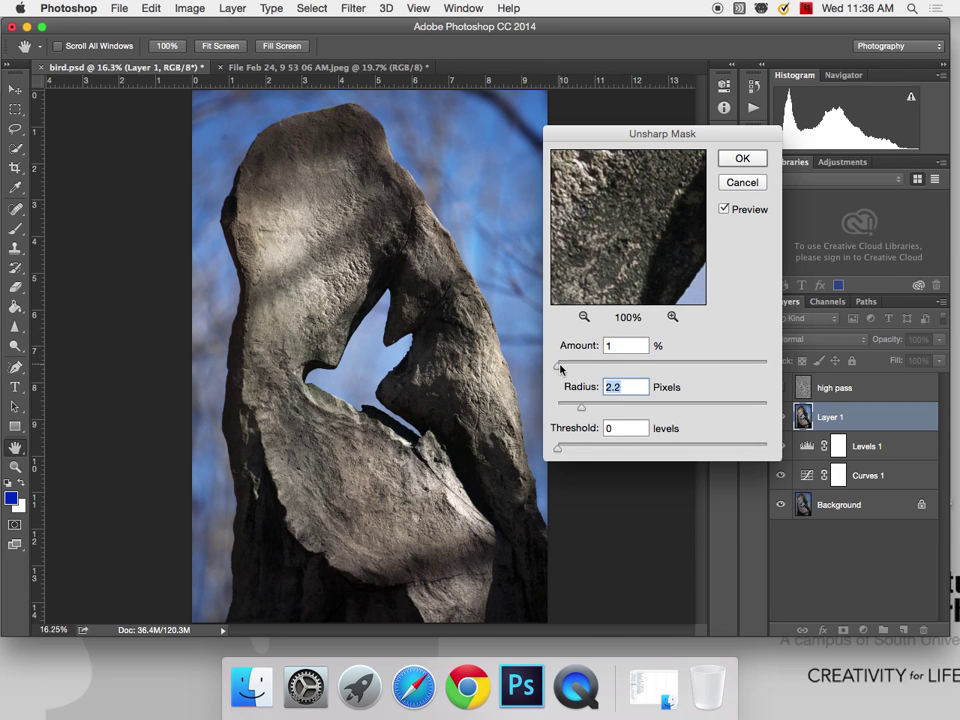
drag(560, 366, 620, 370)
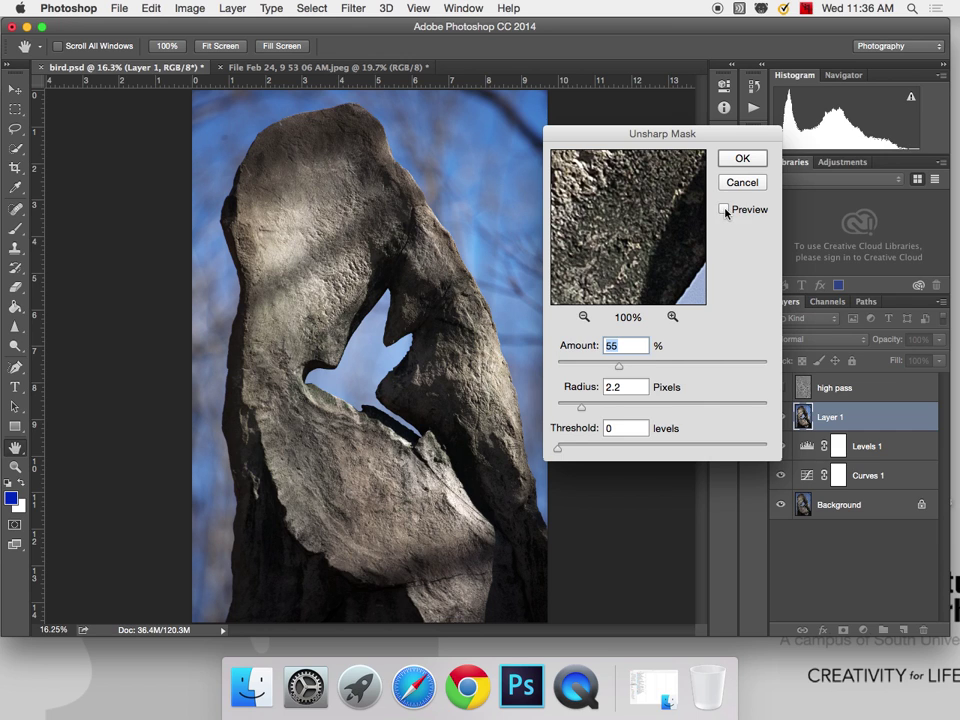
Compare the rock texture near the opening with the Unsharp Mask preview off and on
click(725, 210)
click(725, 210)
drag(632, 226, 622, 216)
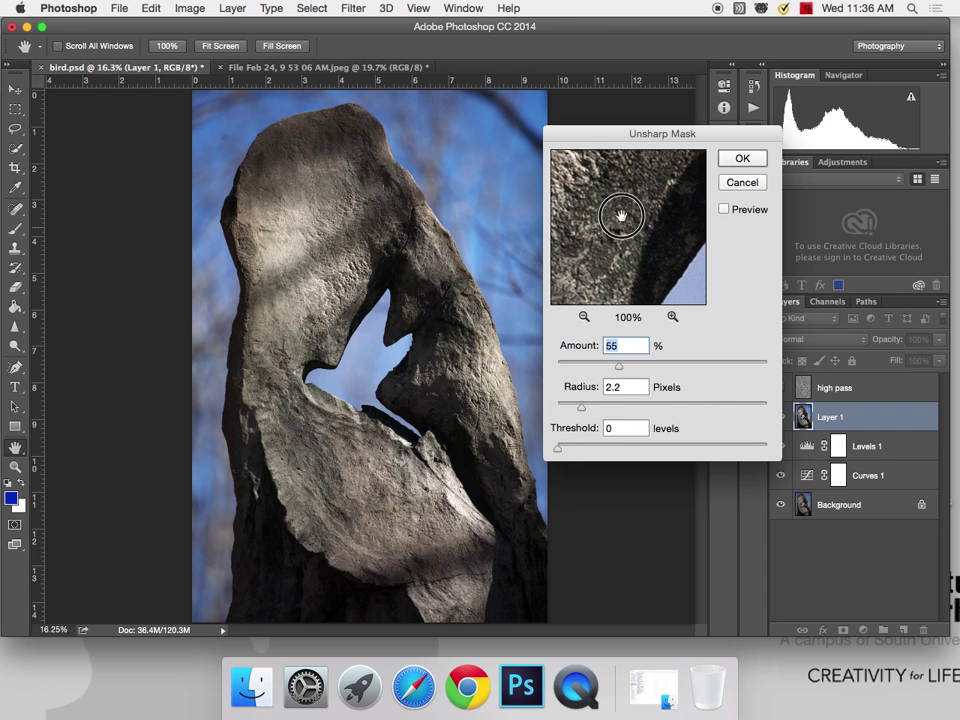
click(725, 210)
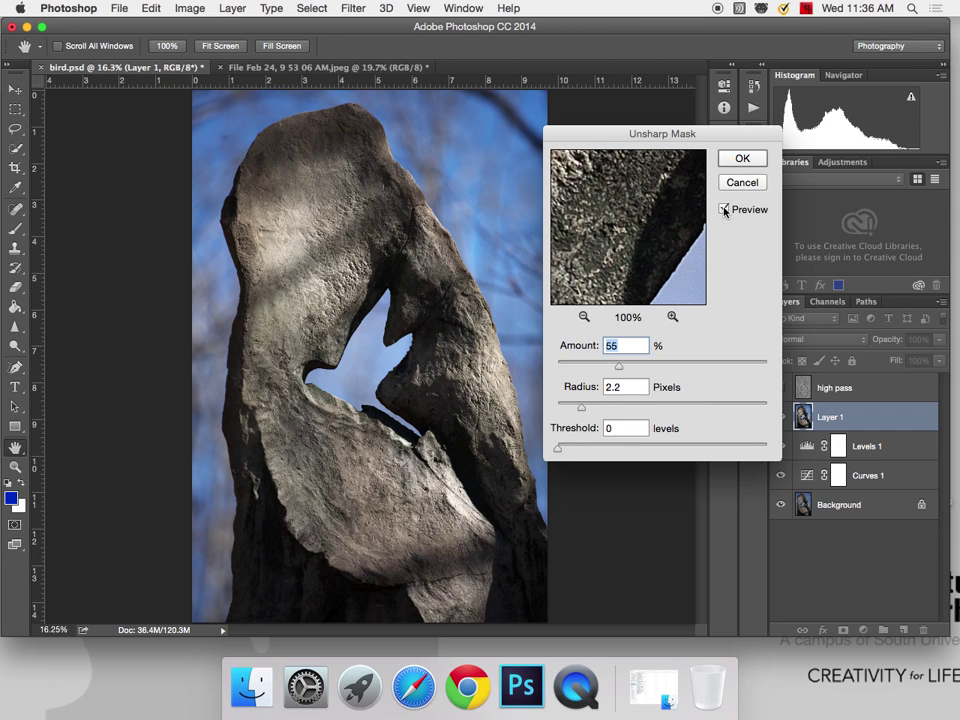
click(725, 210)
click(725, 210)
Reduce the Unsharp Mask Radius to 0.1 pixels, raise Amount to 87%, and increase Radius to 4.8 pixels
drag(572, 403, 561, 401)
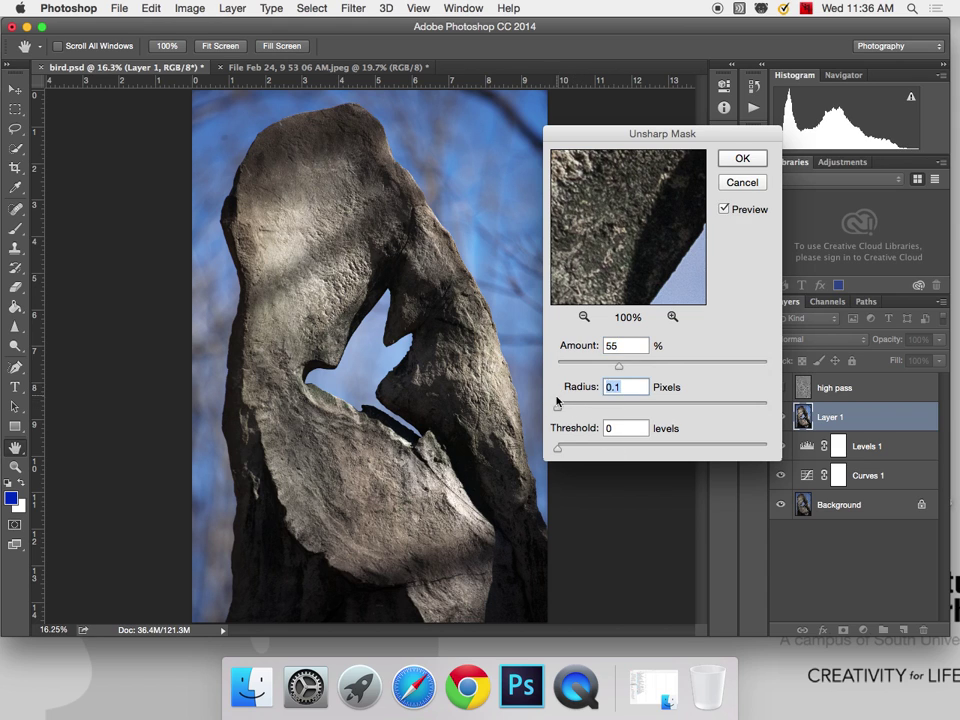
drag(619, 366, 656, 369)
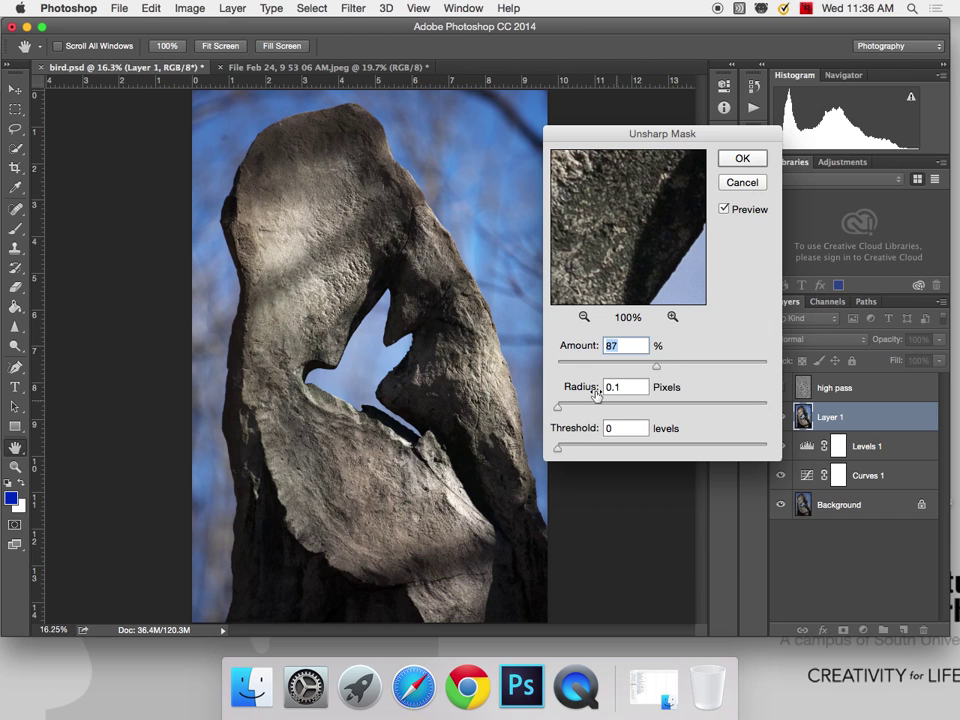
drag(557, 407, 613, 410)
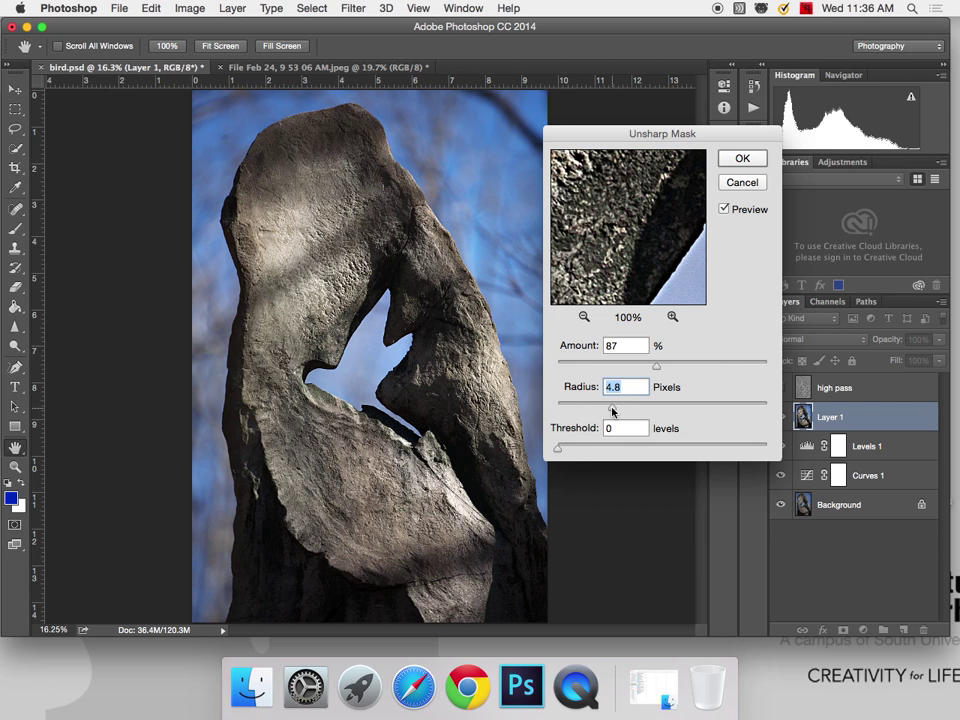
Try an Unsharp Mask Threshold of 59 levels before setting it to 2, and raise Radius to 38.6 pixels
drag(556, 449, 627, 452)
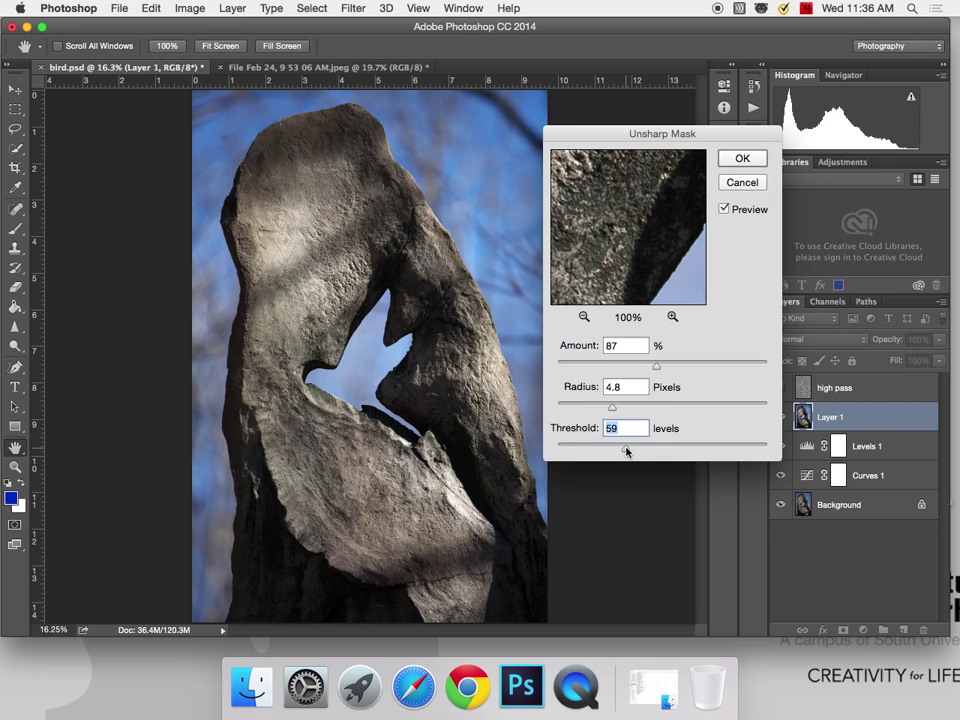
click(626, 451)
drag(626, 451, 556, 448)
text(1)
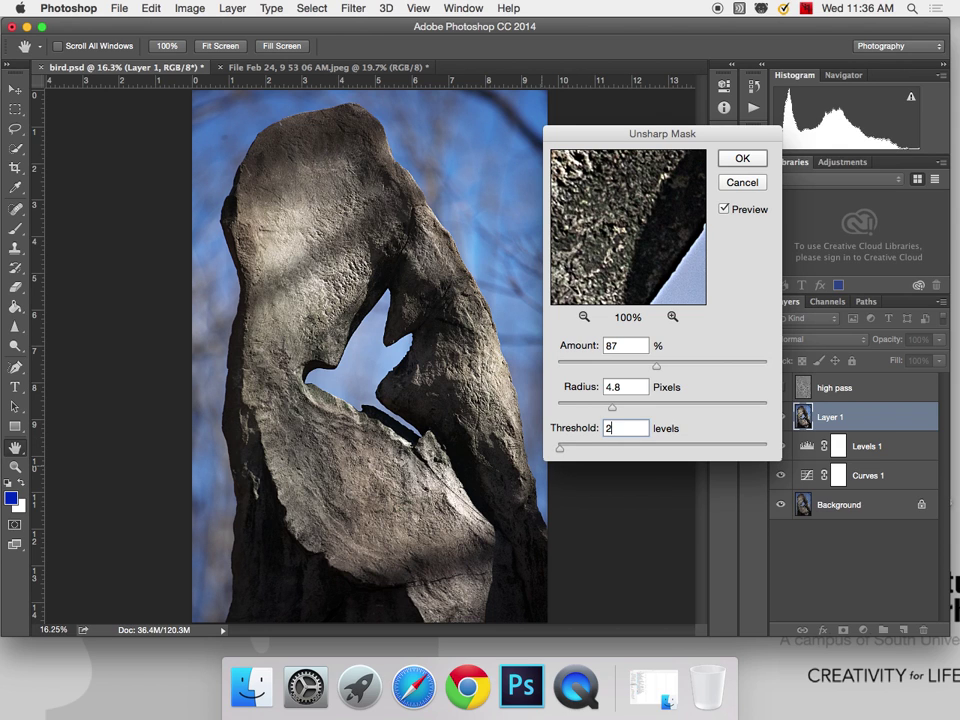
click(660, 407)
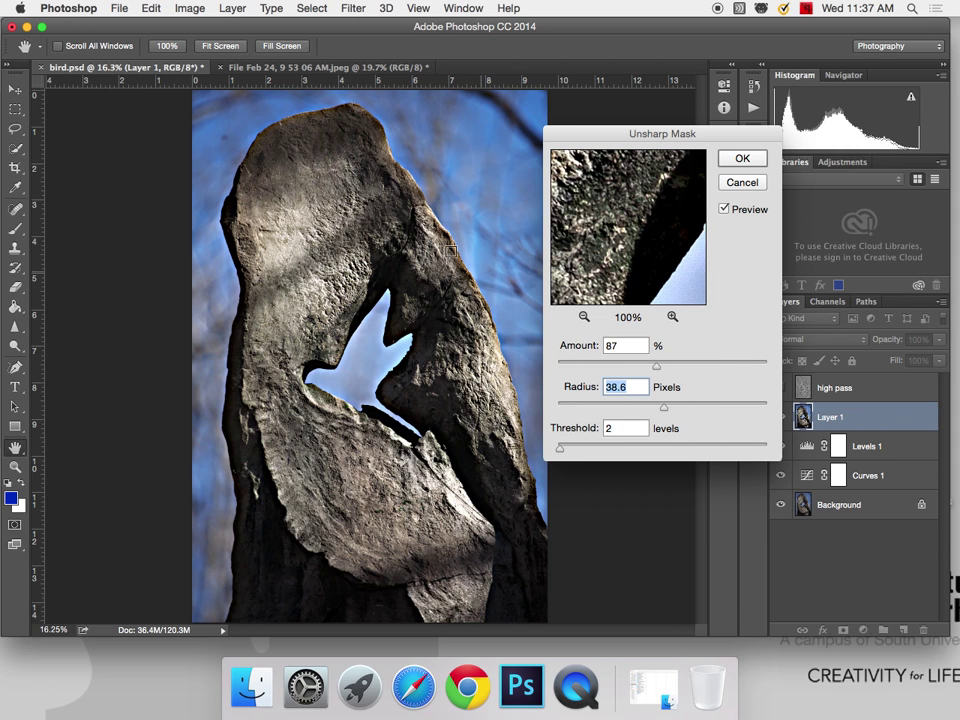
Reduce the Unsharp Mask Amount to 58% and set the Radius to 2 pixels
drag(663, 407, 566, 394)
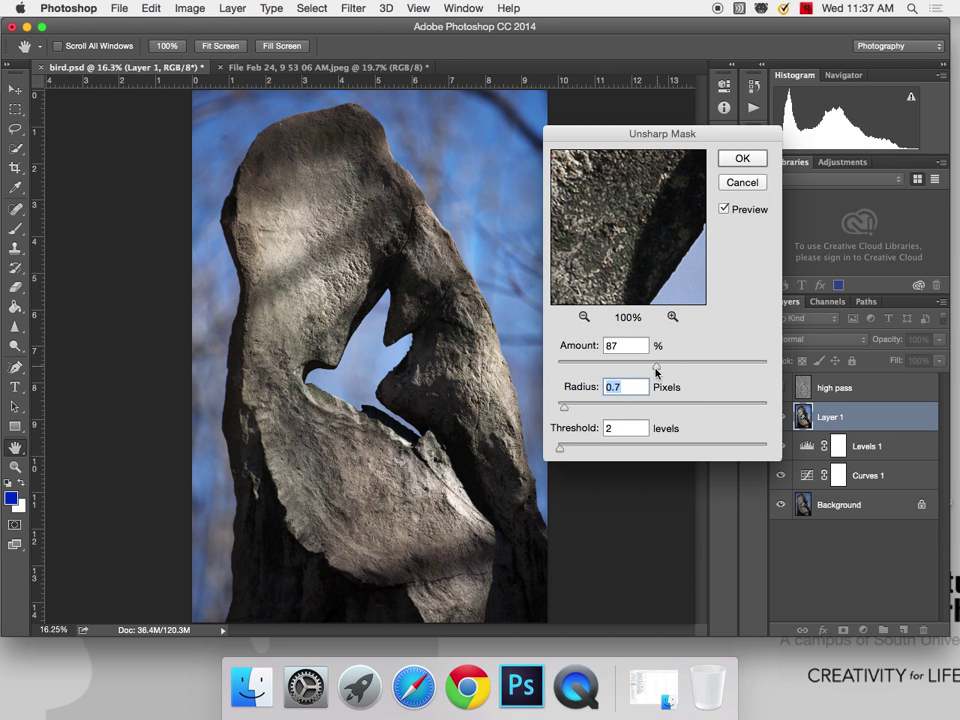
drag(656, 372, 623, 368)
click(580, 388)
text(2)
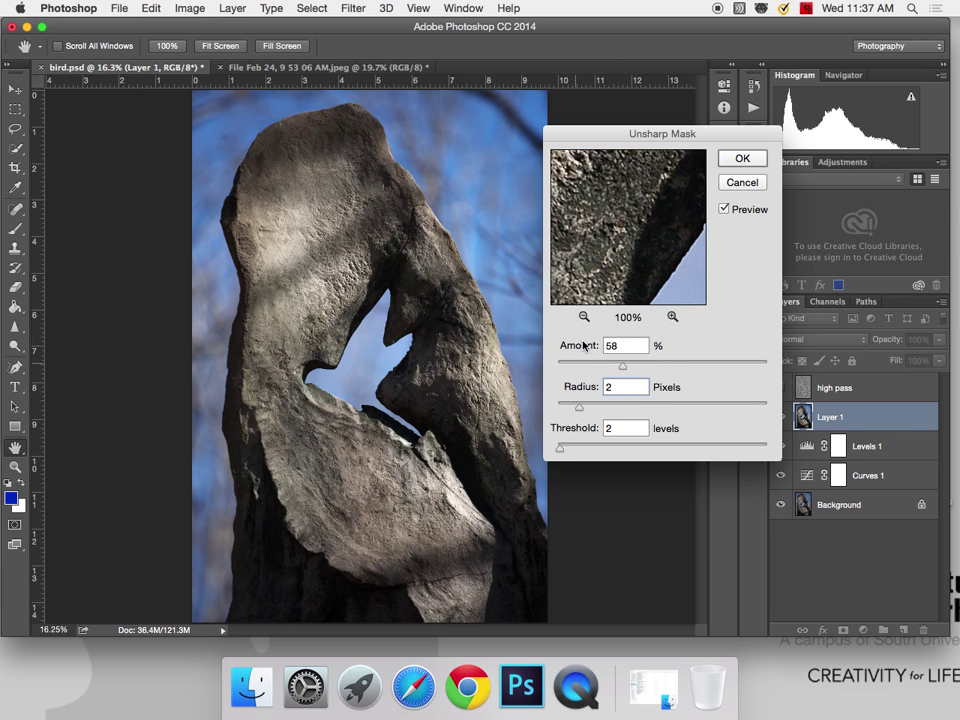
mouse_move(622, 367)
mouse_down()
mouse_move(600, 362)
mouse_move(622, 366)
mouse_up()
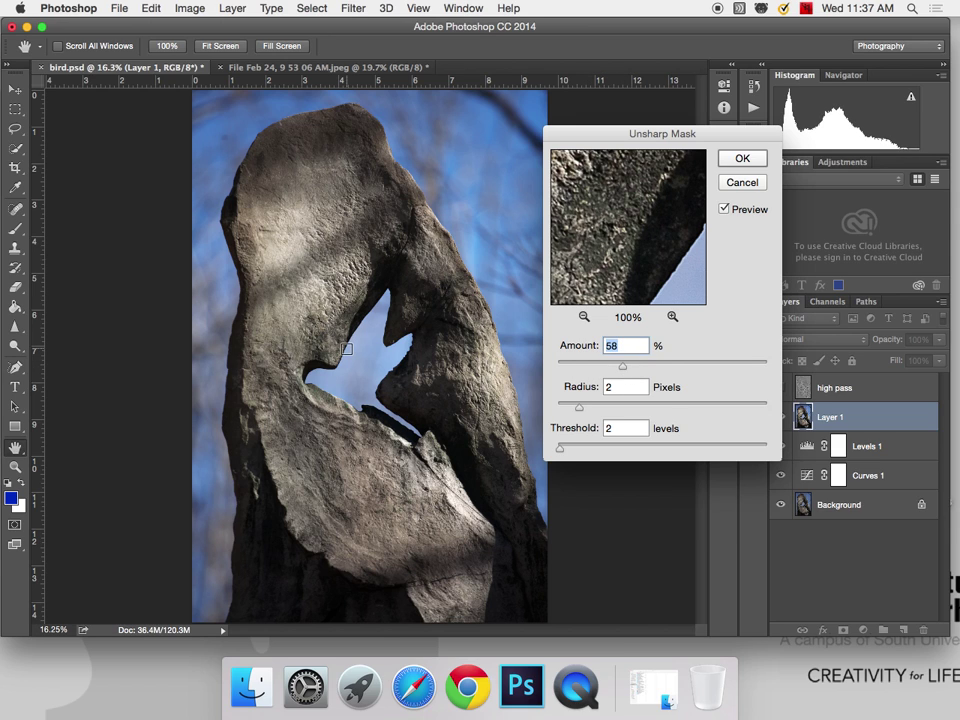
Compare the rock with the Unsharp Mask preview off and on, and apply the filter to Layer 1
click(725, 209)
click(725, 210)
click(725, 210)
click(725, 210)
click(740, 156)
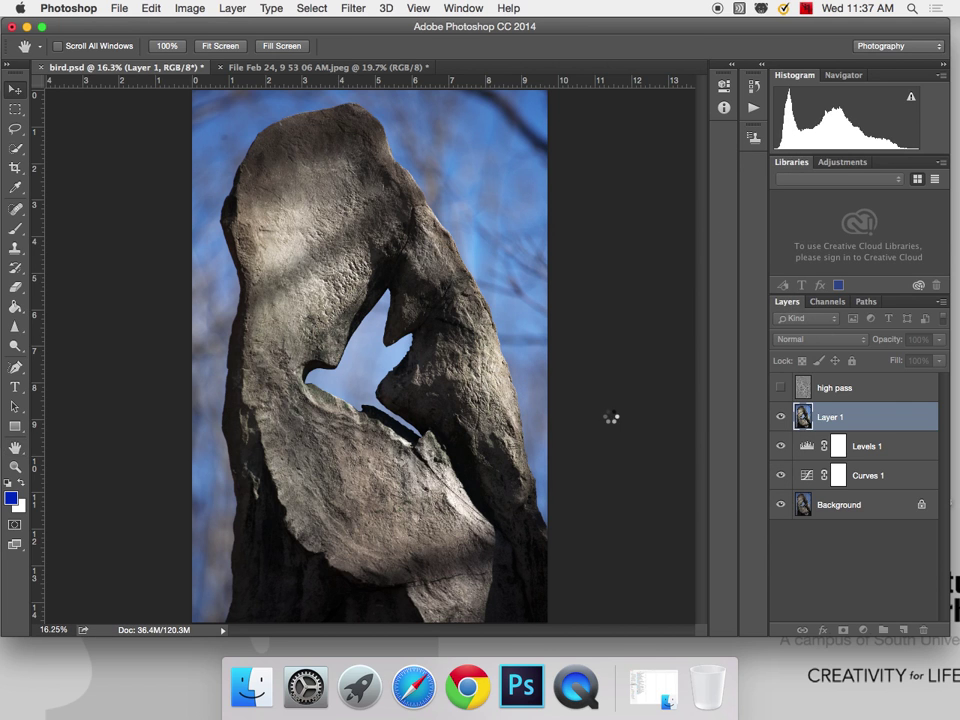
Compare the rock texture beside the bird-shaped opening at 100% with the sharpened Layer 1 hidden and shown
key(super+1)
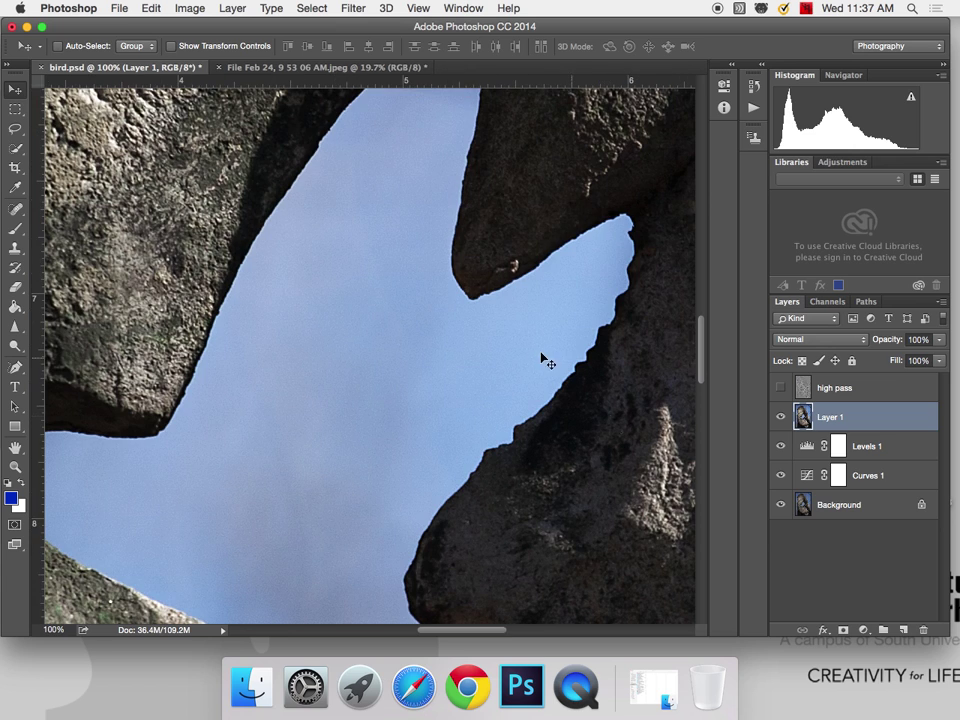
drag(259, 358, 483, 436)
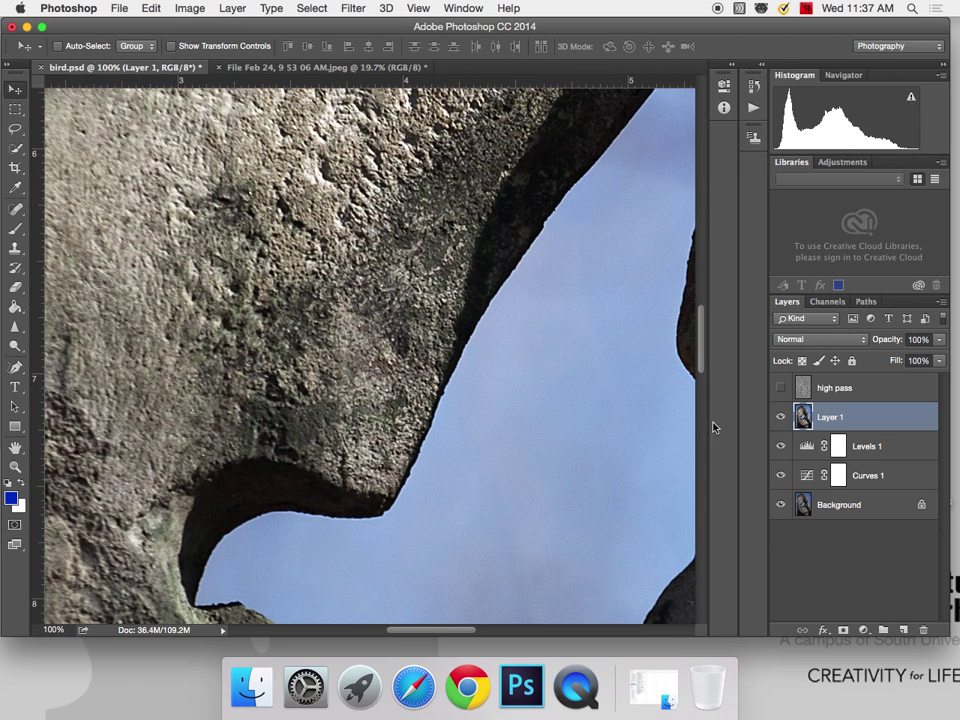
click(782, 418)
click(782, 418)
click(782, 416)
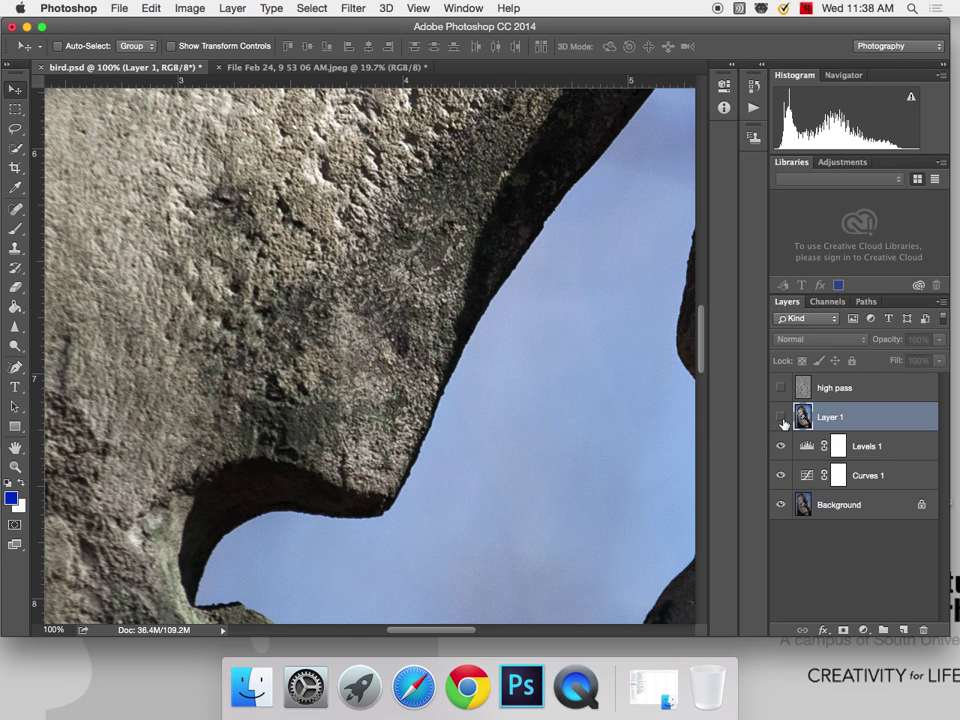
click(782, 418)
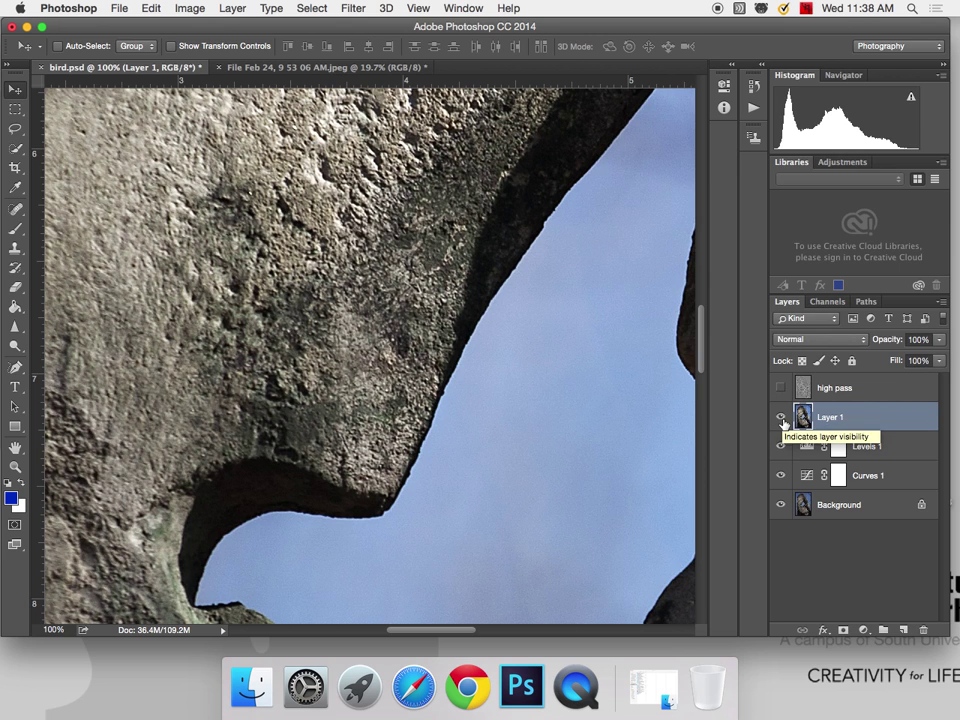
click(782, 417)
click(782, 417)
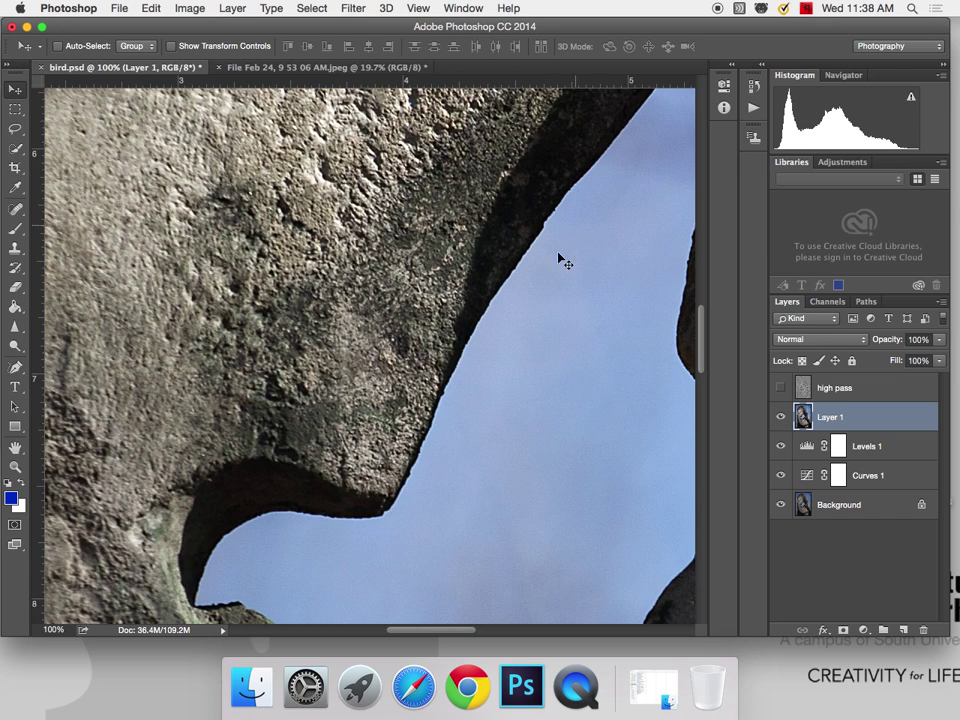
click(780, 417)
click(780, 417)
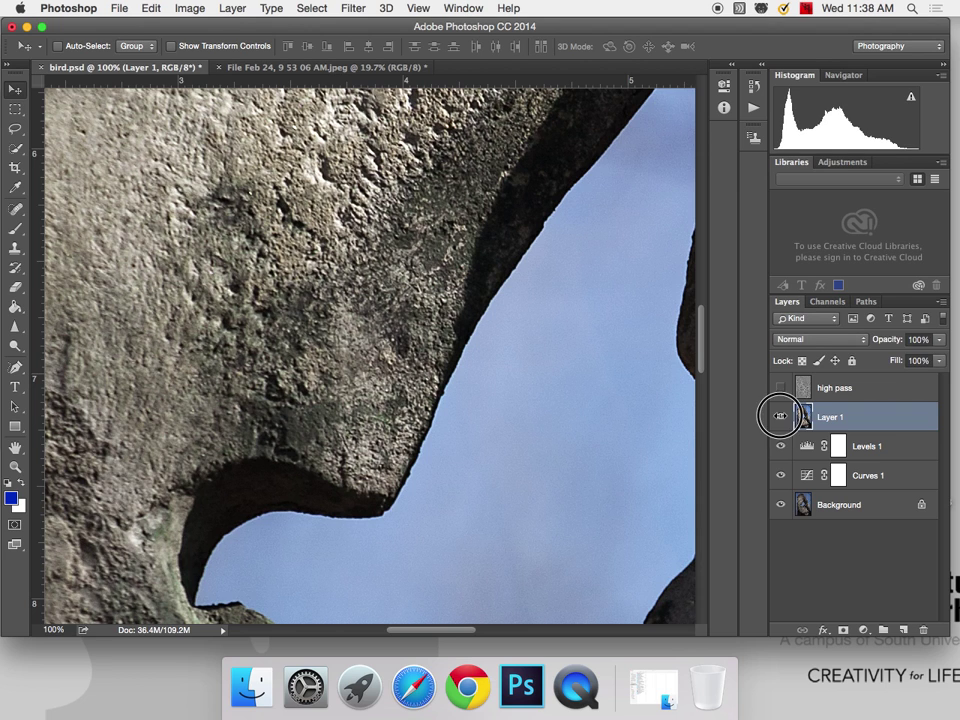
click(780, 417)
click(780, 417)
Rename Layer 1 as us mask
double_click(829, 418)
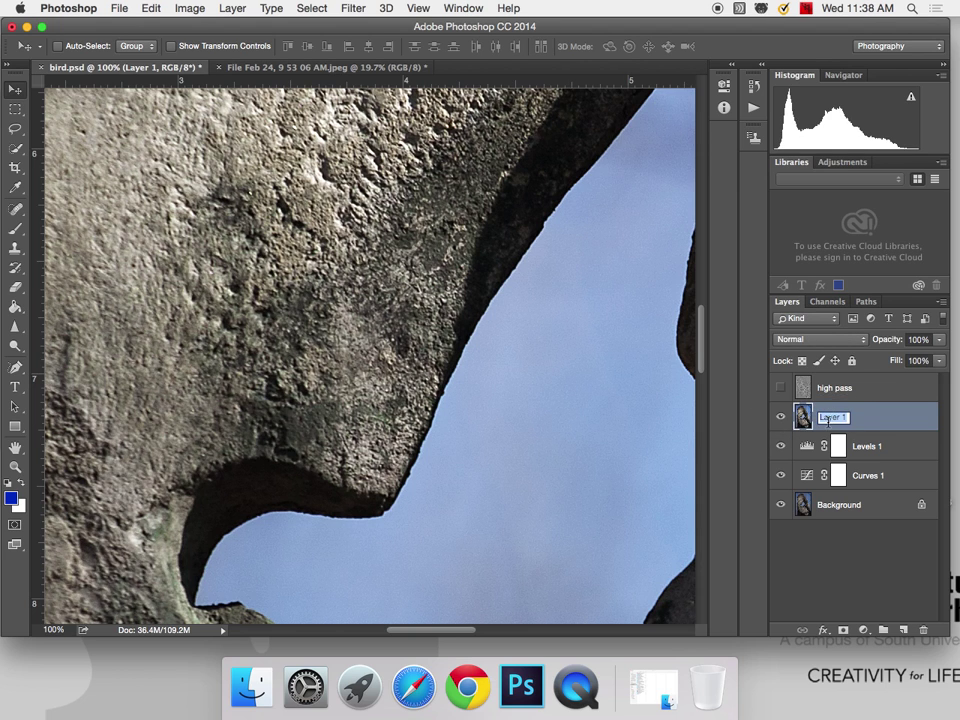
text(us mask)
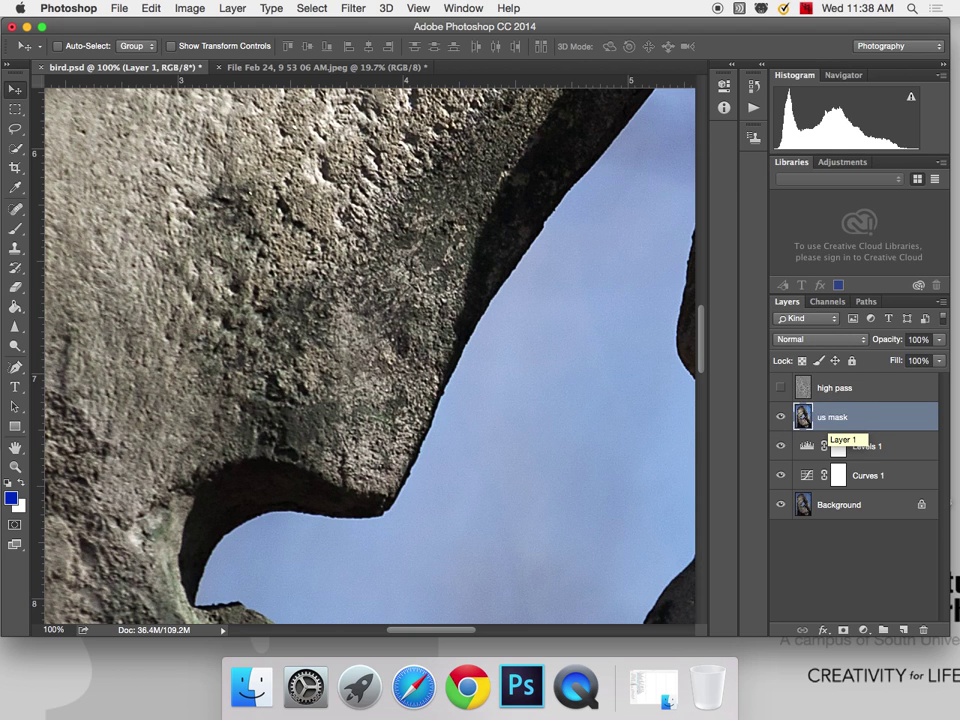
key(Return)
Examine the opening's edge at 100% with the us mask layer hidden and shown
click(780, 417)
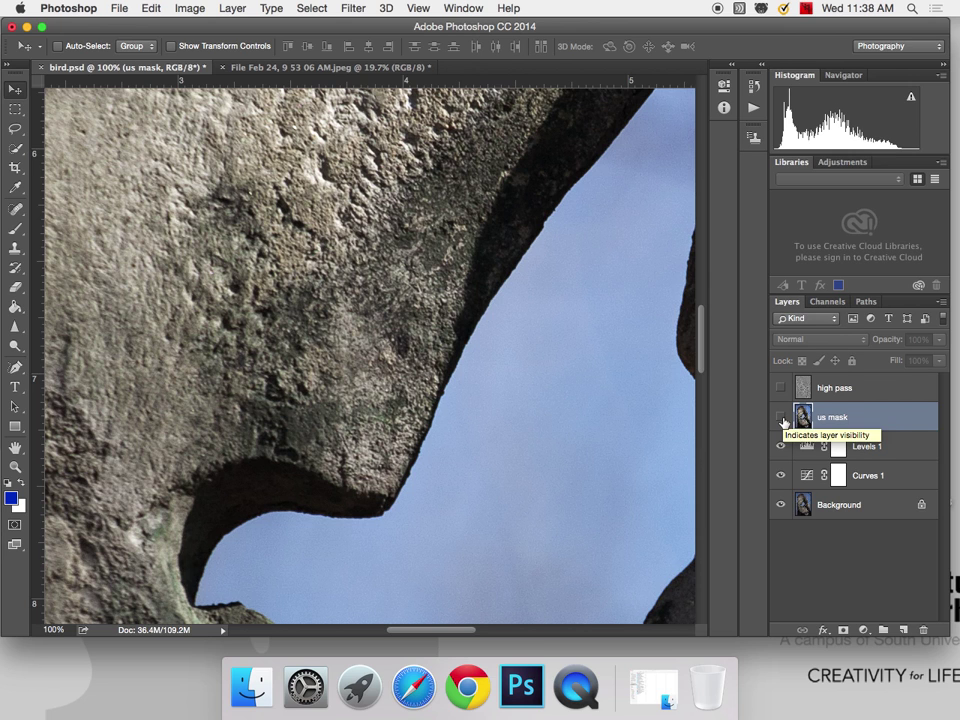
click(781, 418)
click(781, 418)
click(781, 418)
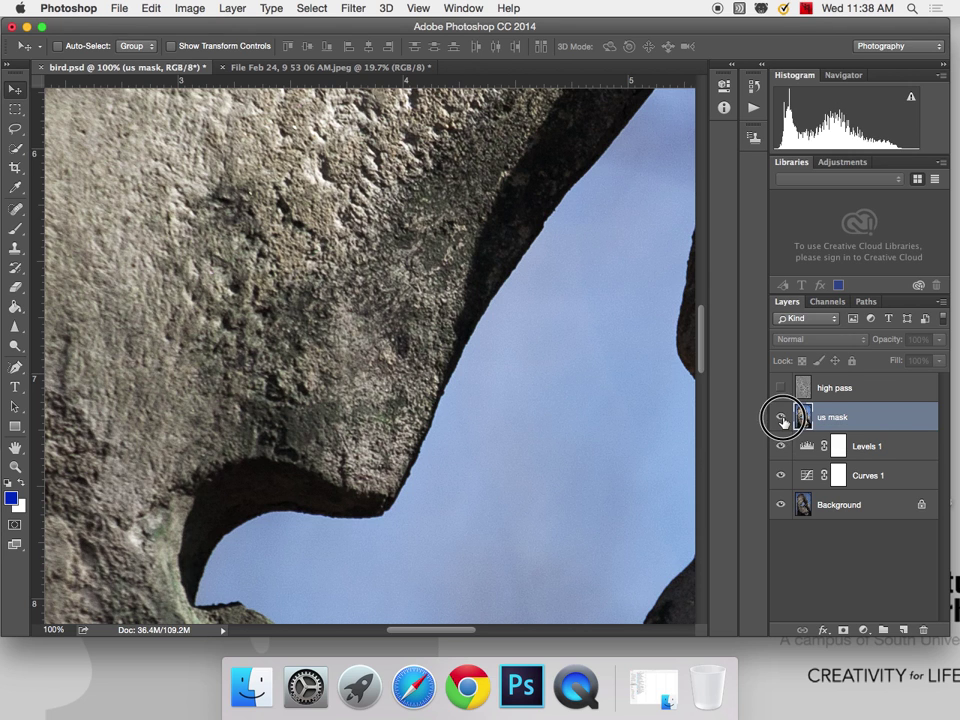
Compare the high pass sharpening with the us mask sharpening at the opening's edge by showing each layer alone
click(781, 418)
click(781, 387)
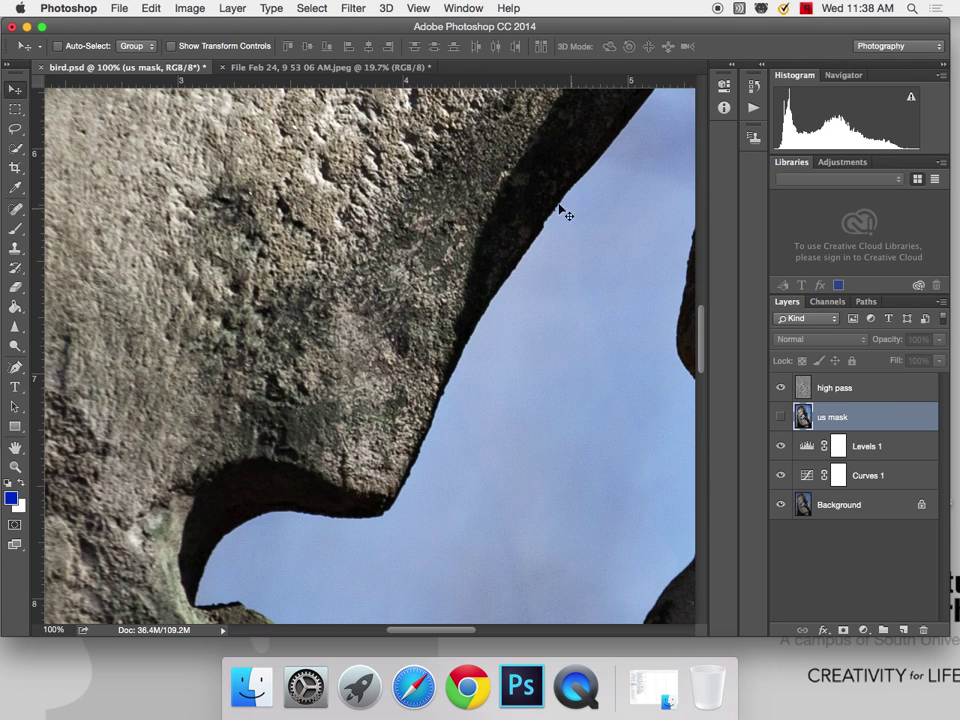
click(781, 388)
click(781, 388)
click(781, 388)
click(781, 417)
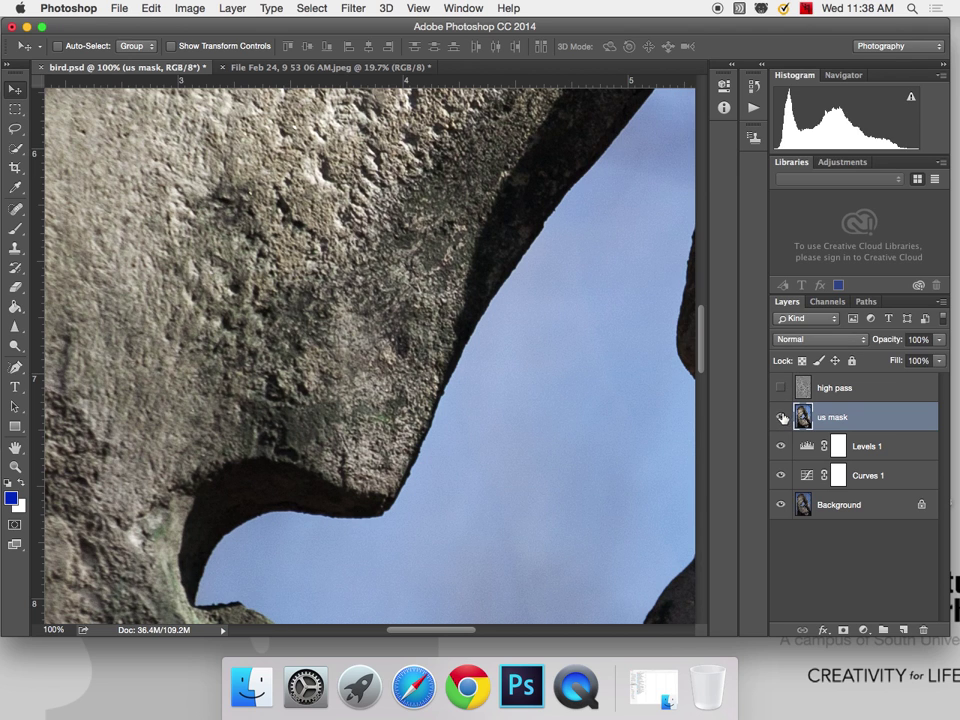
Compare the whole image with the us mask layer and the high pass layer each turned on and off
key(super+h)
key(super+0)
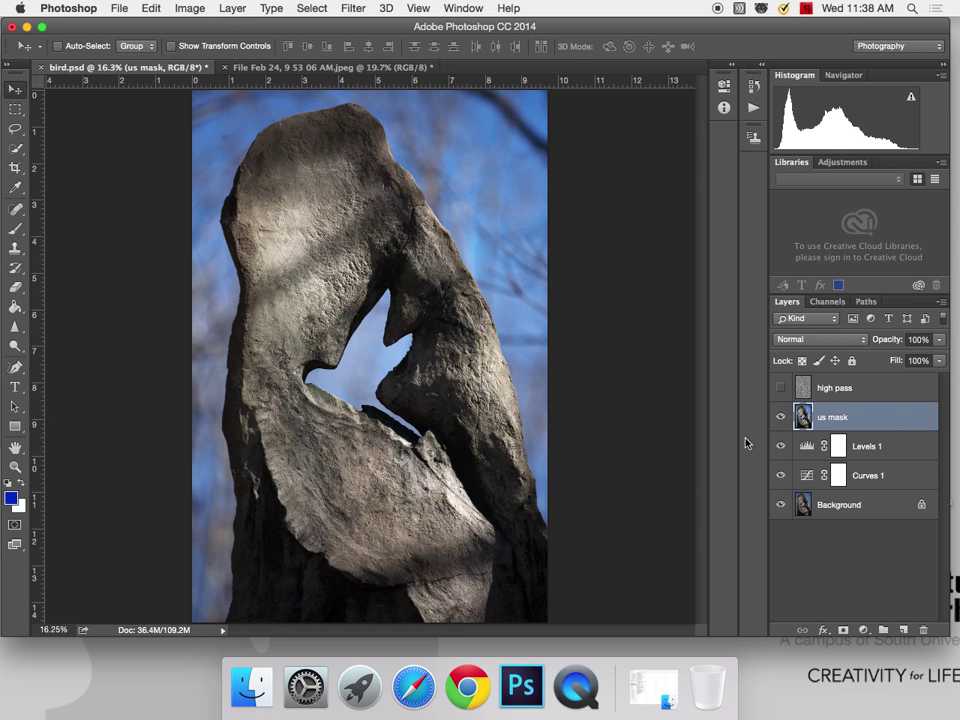
click(781, 417)
click(781, 417)
click(781, 418)
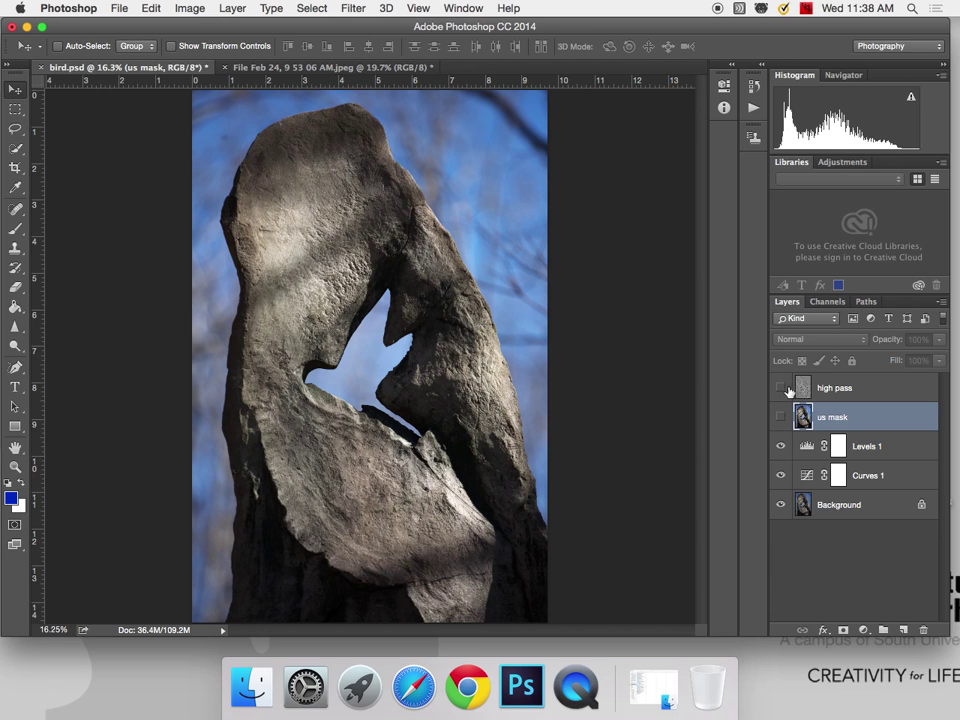
click(780, 389)
click(780, 390)
click(780, 390)
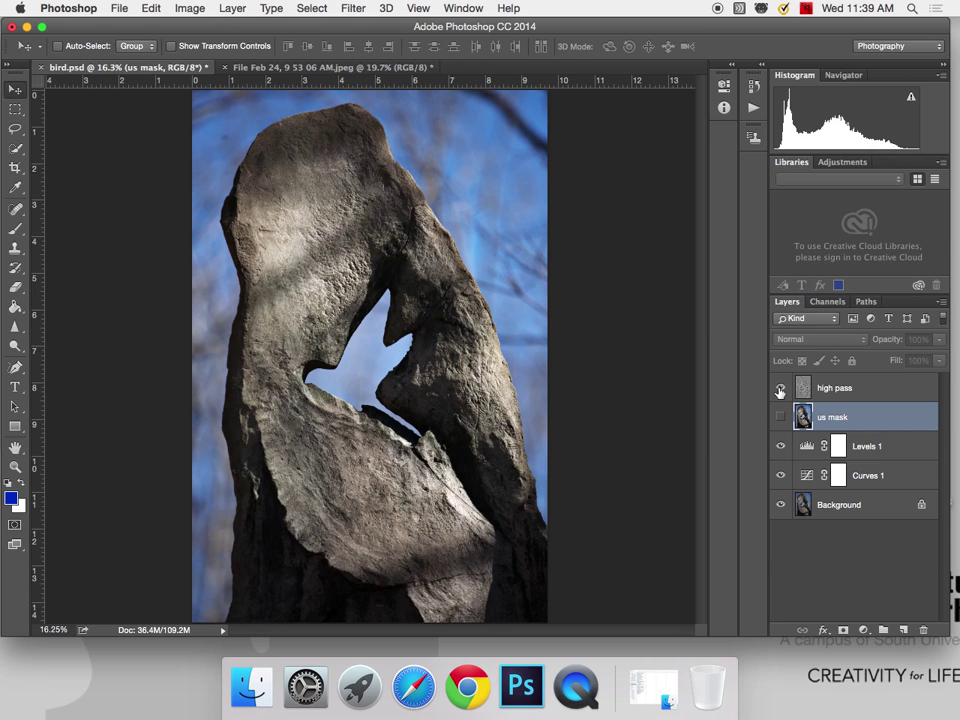
click(779, 389)
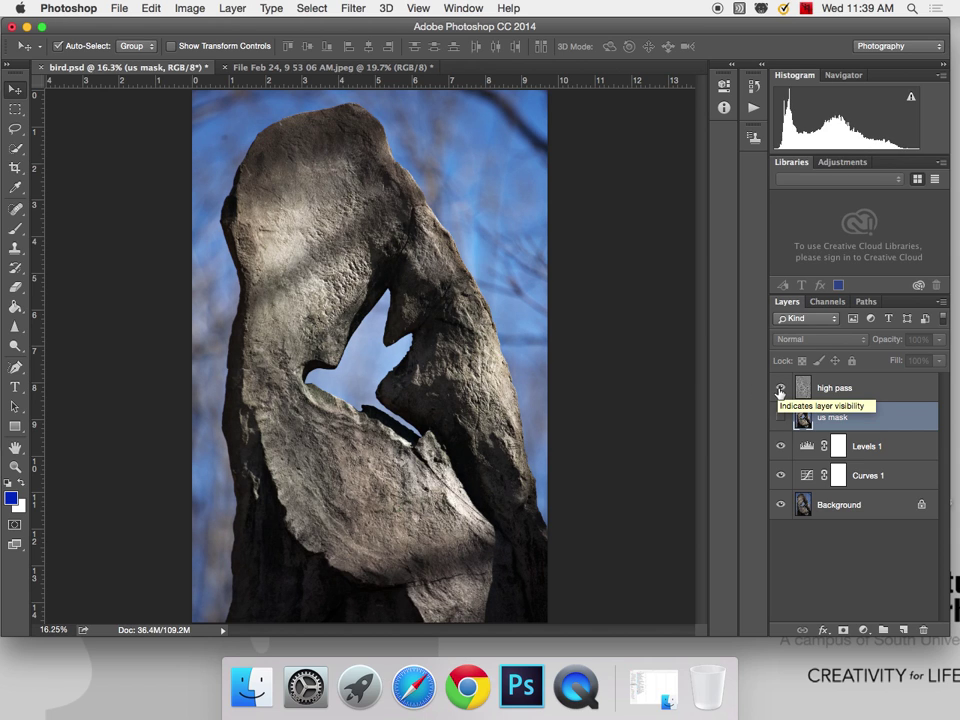
View the bird-shaped opening at 50% with high pass hidden and compare the us mask layer off and on
key(super+1)
key(super+minus)
key(super+minus)
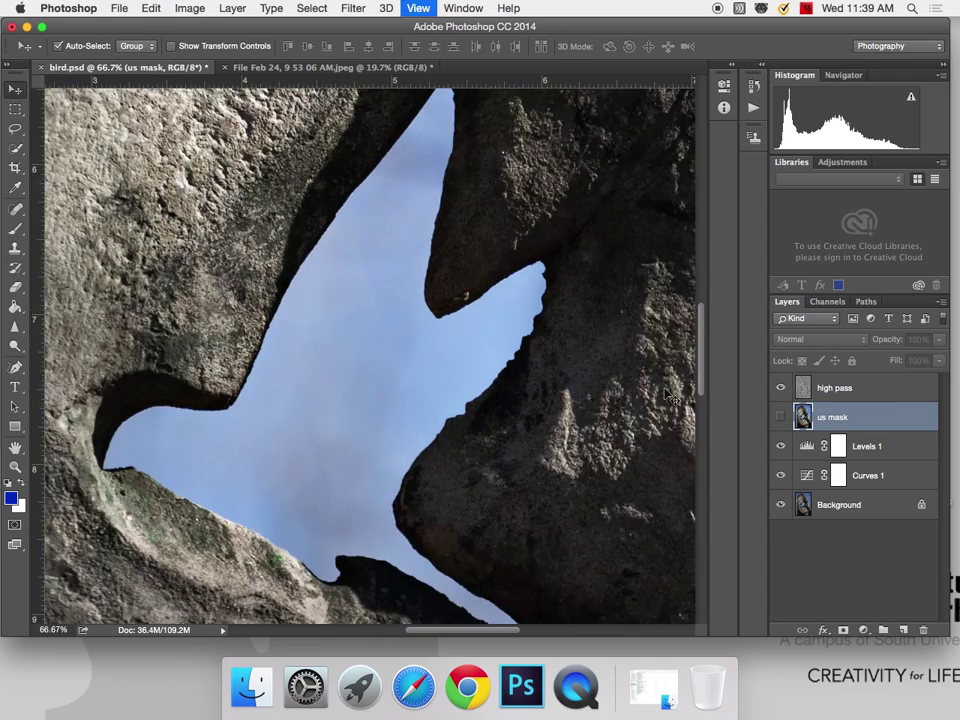
click(781, 388)
click(781, 418)
click(781, 418)
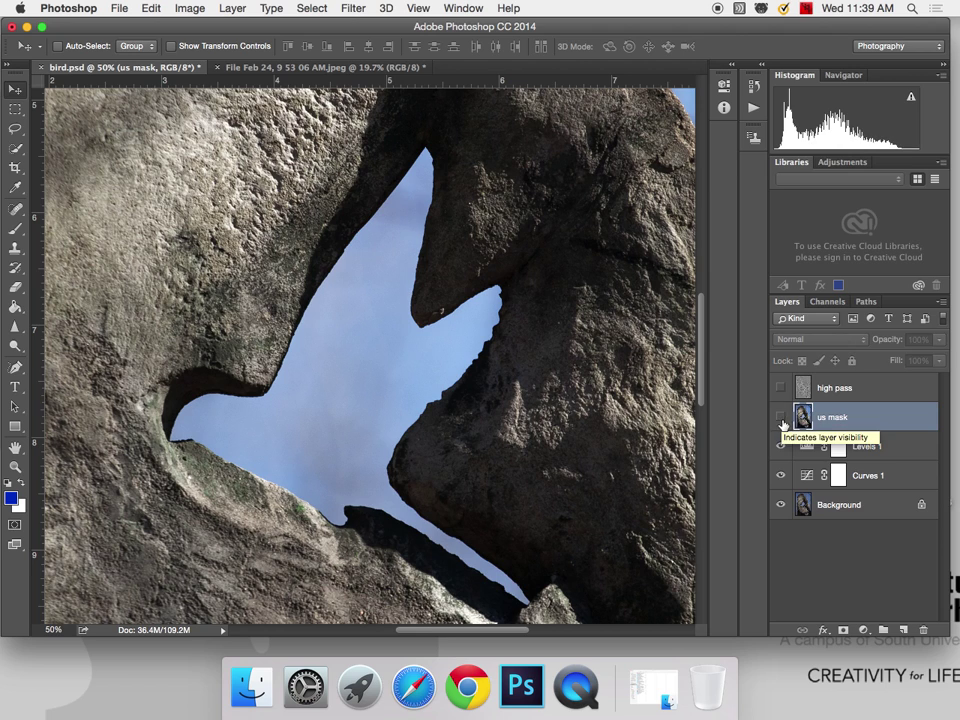
click(781, 418)
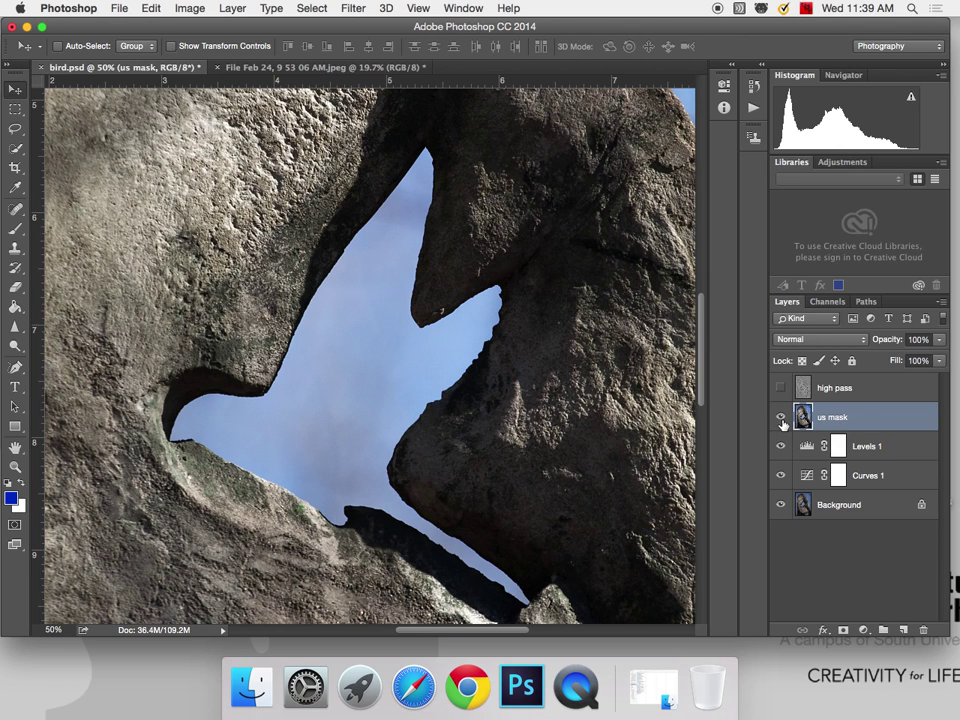
click(781, 418)
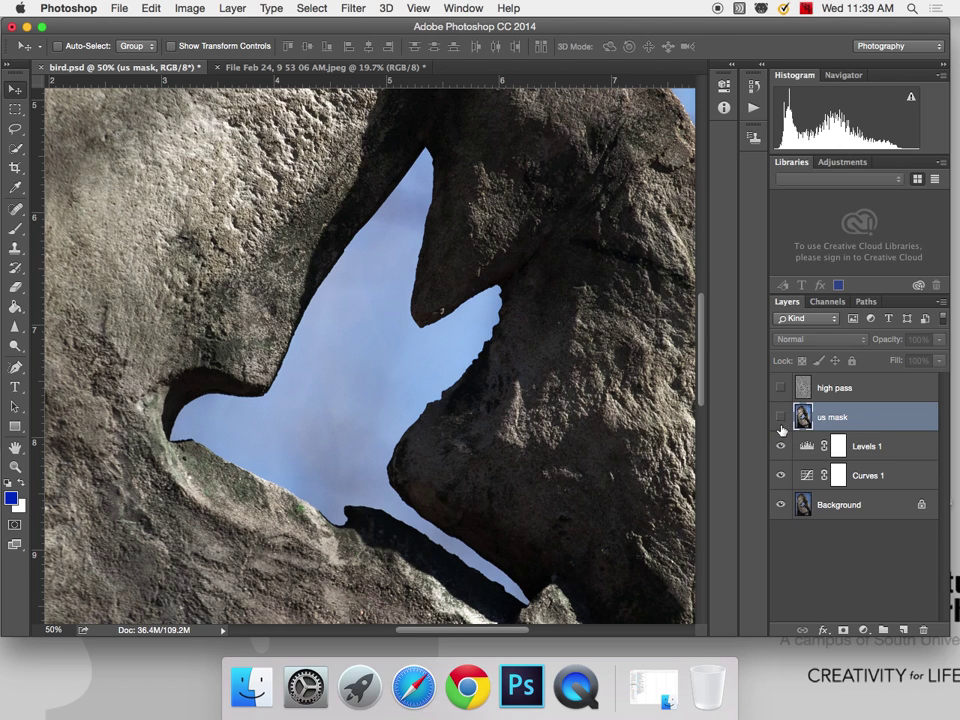
click(781, 418)
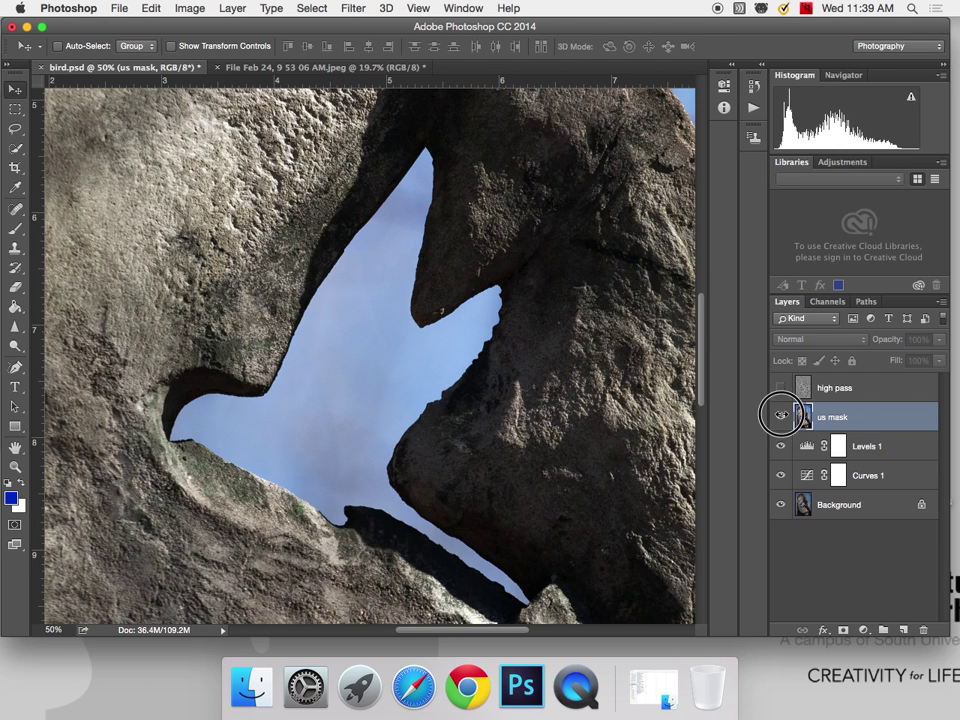
Check the high pass layer combined with the us mask layer, and delete the high pass layer
click(782, 388)
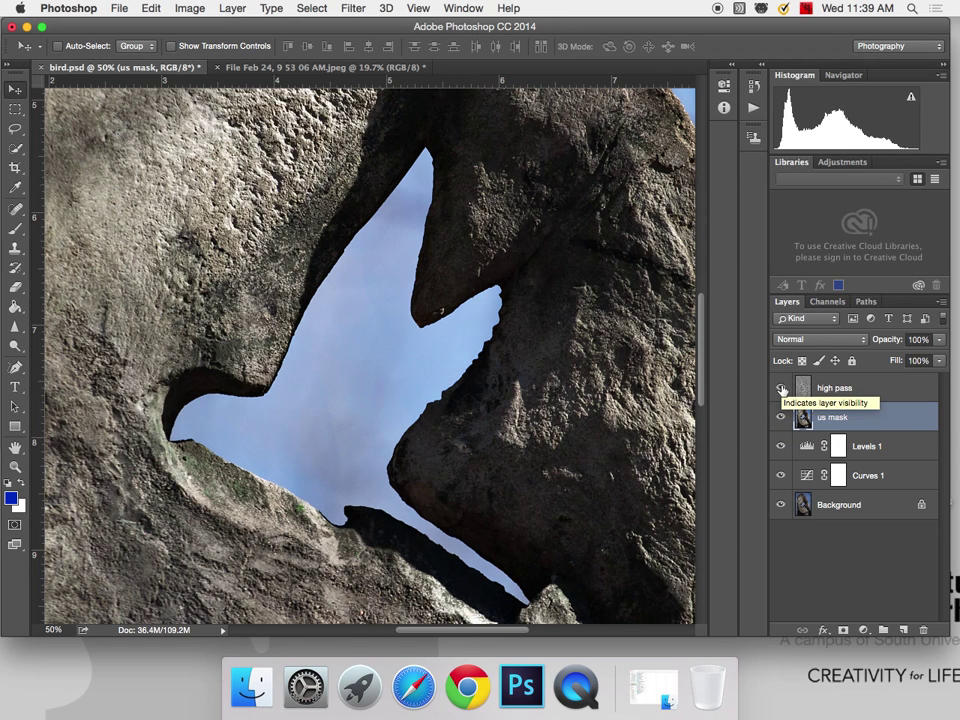
click(782, 388)
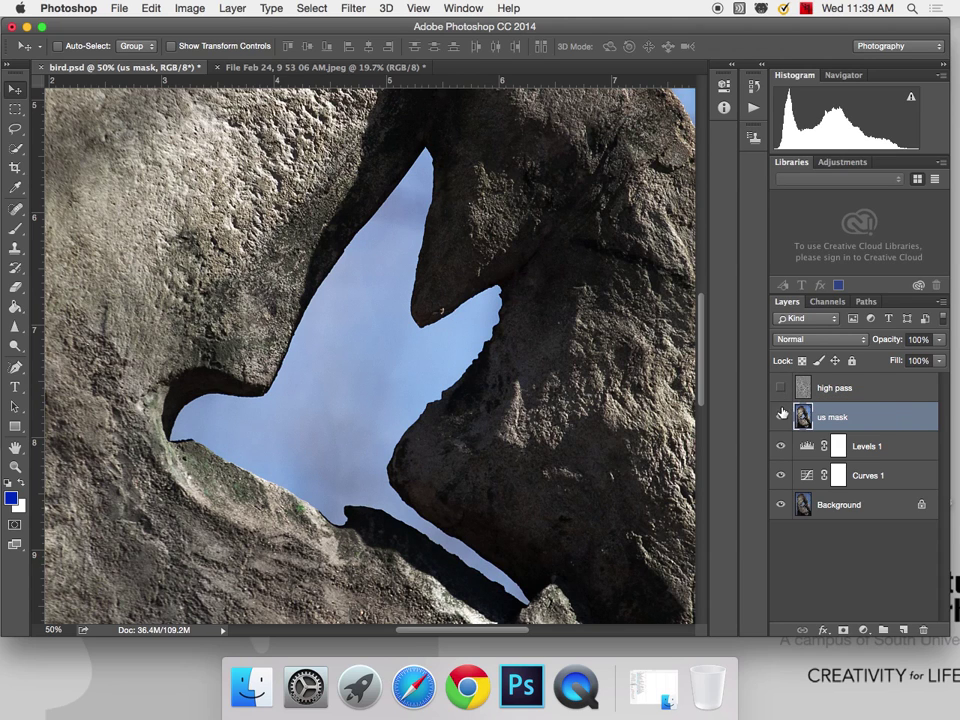
drag(891, 384, 922, 630)
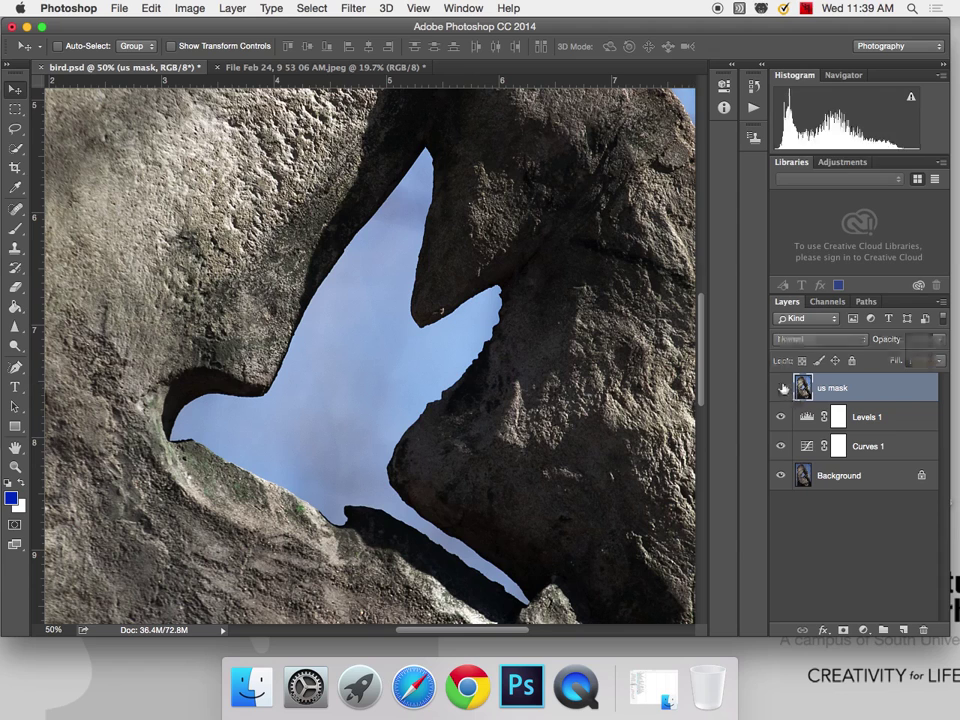